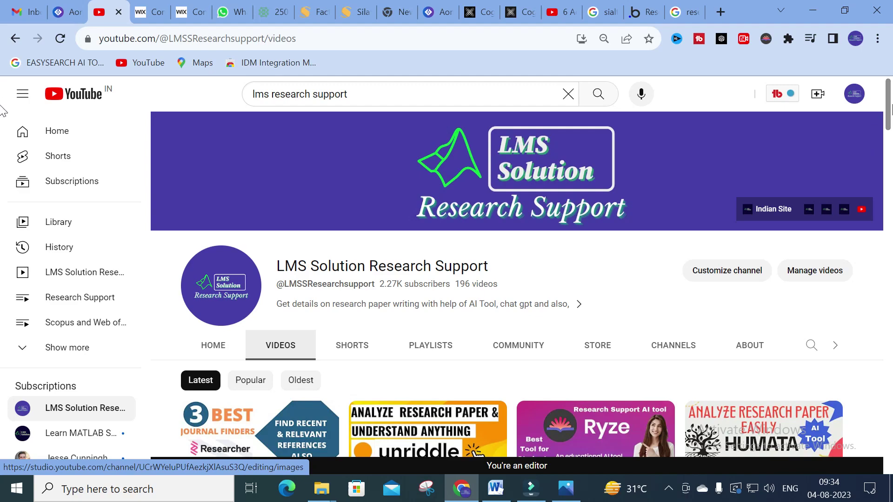
Scroll the channel's videos, then bring up the 2.png workshop poster in Photos.
scroll(687, 210, "down", 5)
left_click(566, 488)
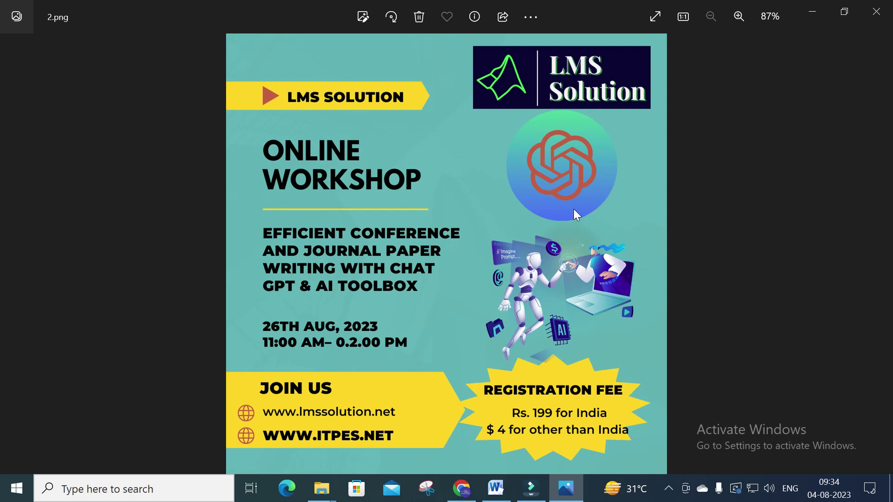
Minimize the 2.png poster in Photos to get back to YouTube.
left_click(814, 12)
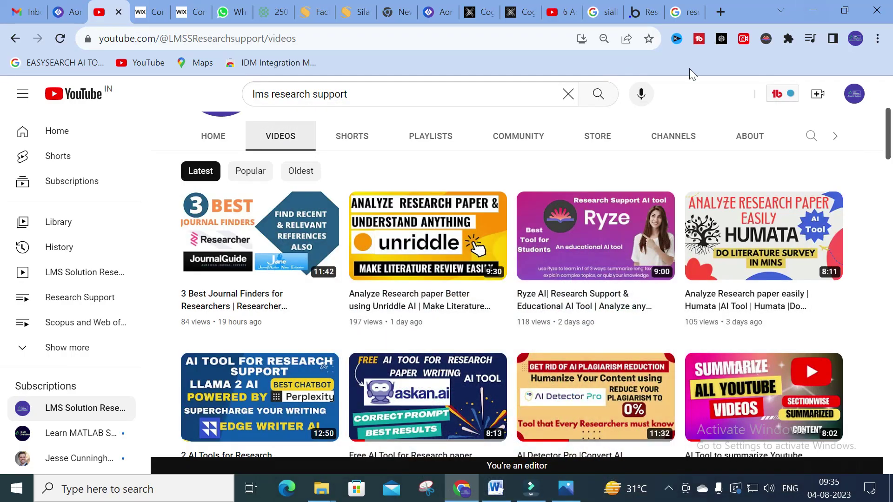
Go to the silatus Google results and open 'Silatus: Fact-based research automation with AI'.
mouse_move(684, 13)
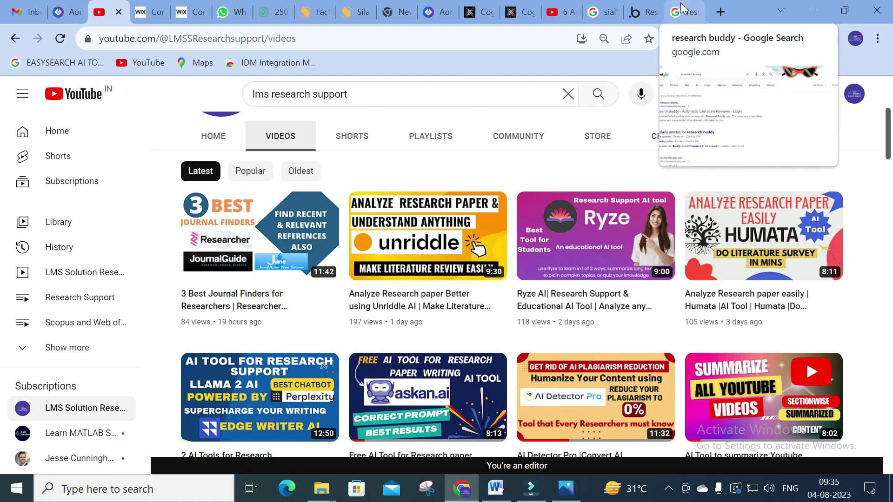
mouse_move(578, 14)
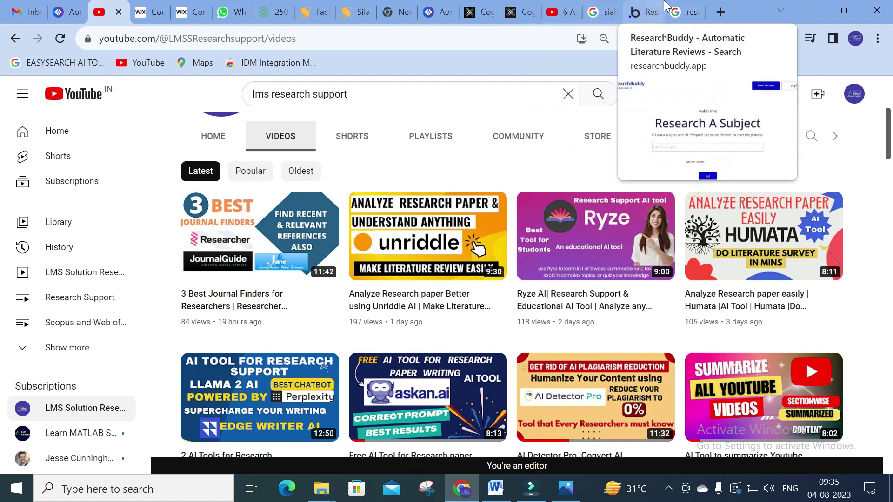
left_click(605, 12)
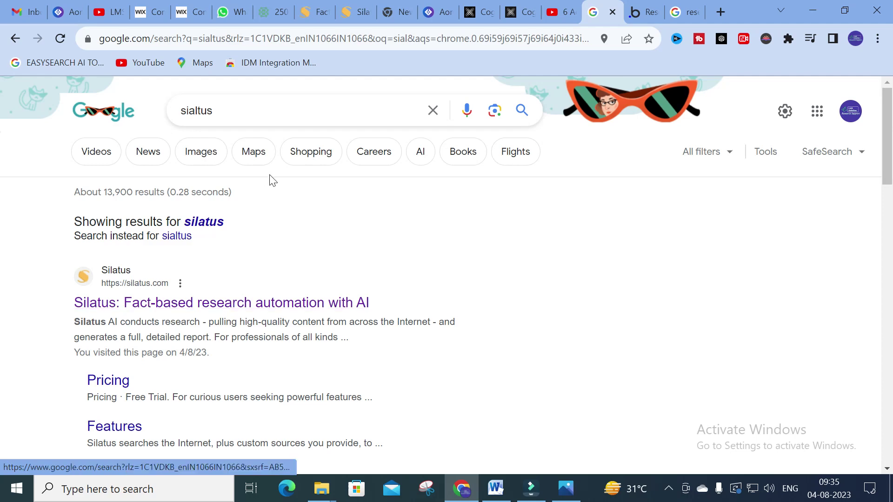
left_click(136, 306)
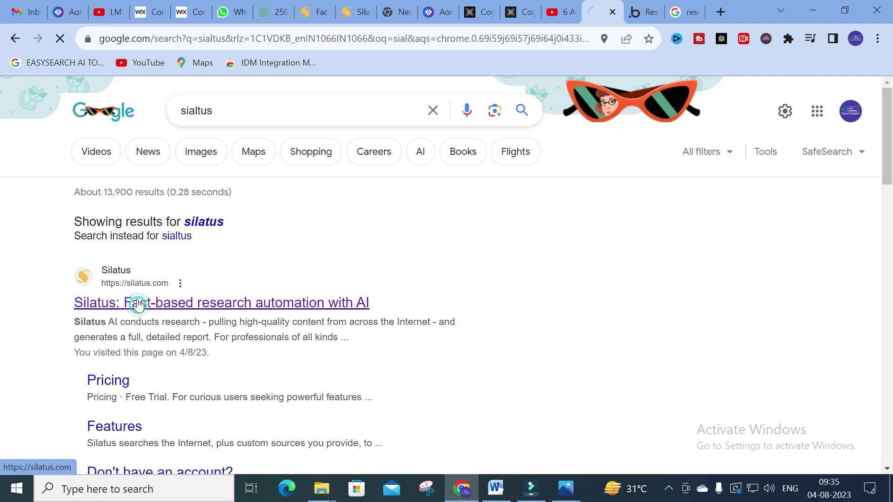
On the Silatus research page, submit 'compare voltage source and current source inverters'.
scroll(2, 381, "down", 3)
scroll(2, 381, "up", 3)
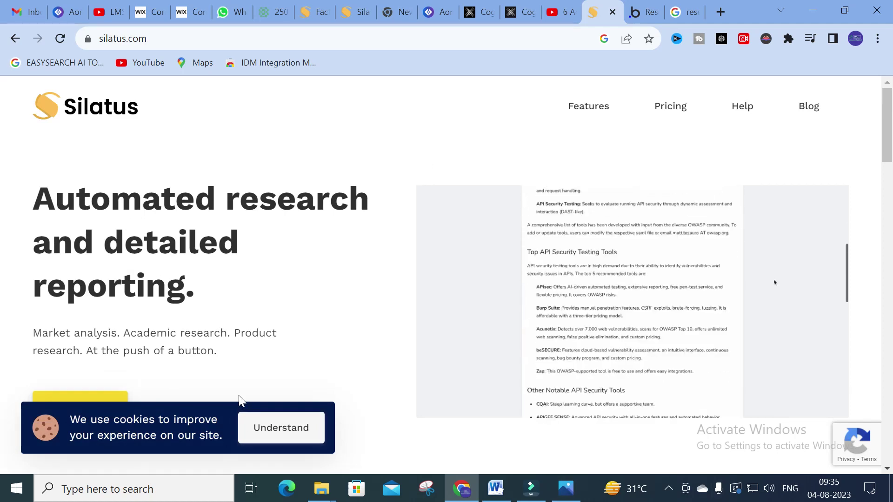
scroll(96, 335, "down", 2)
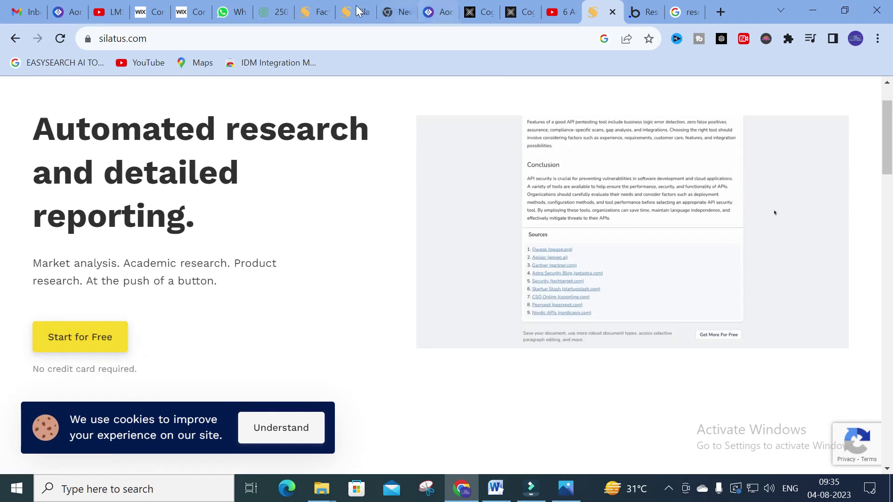
left_click(321, 8)
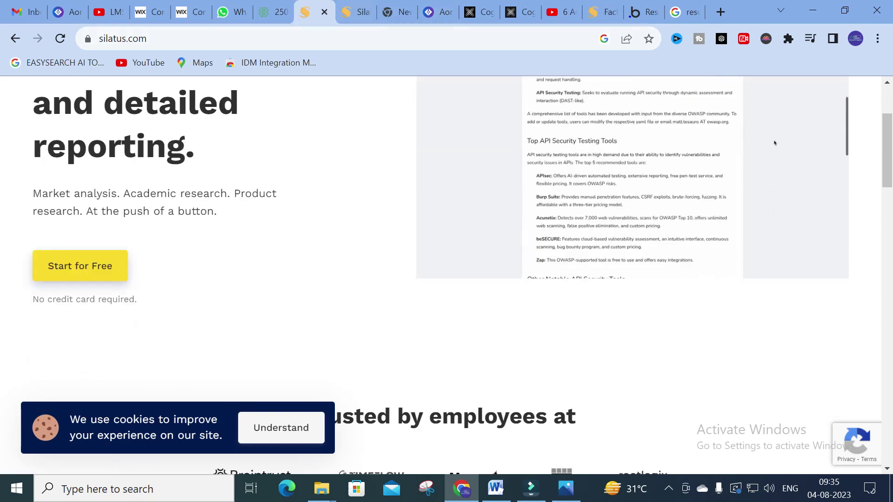
left_click(357, 11)
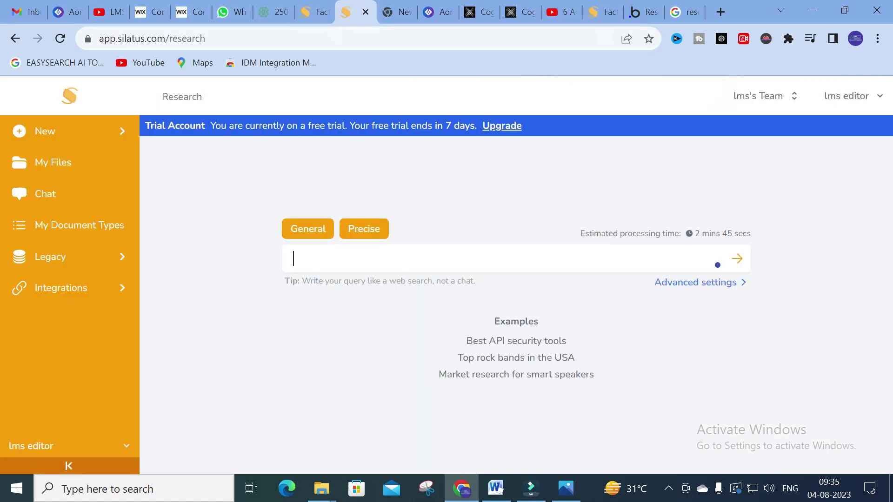
key("Return")
type("compare voltage source and current source ")
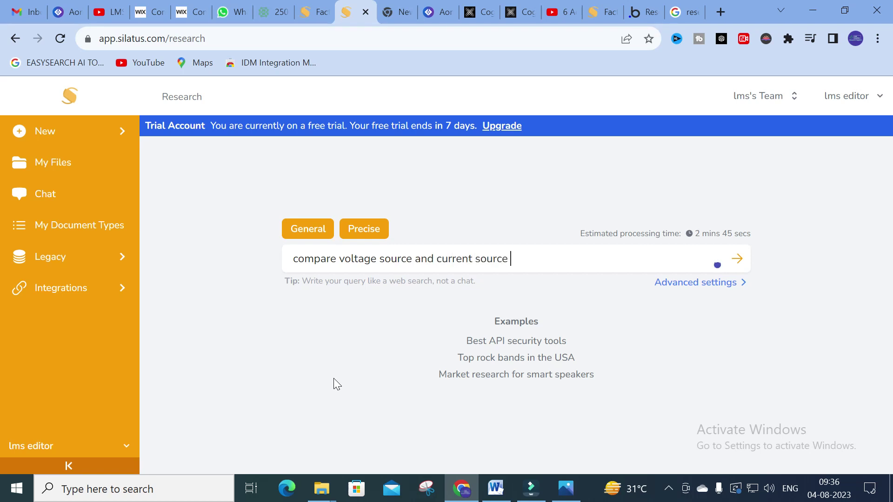
type("inverters")
key("Return")
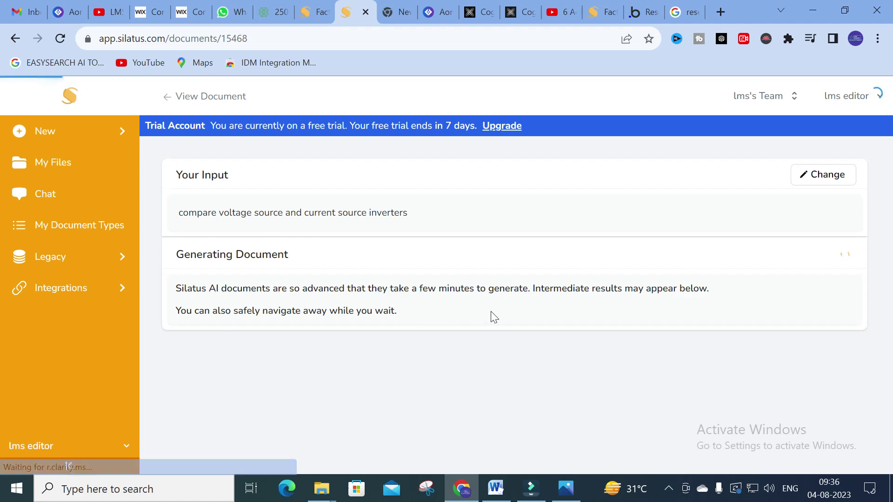
Scroll through the generating inverter comparison document's Context lists.
scroll(545, 320, "down", 2)
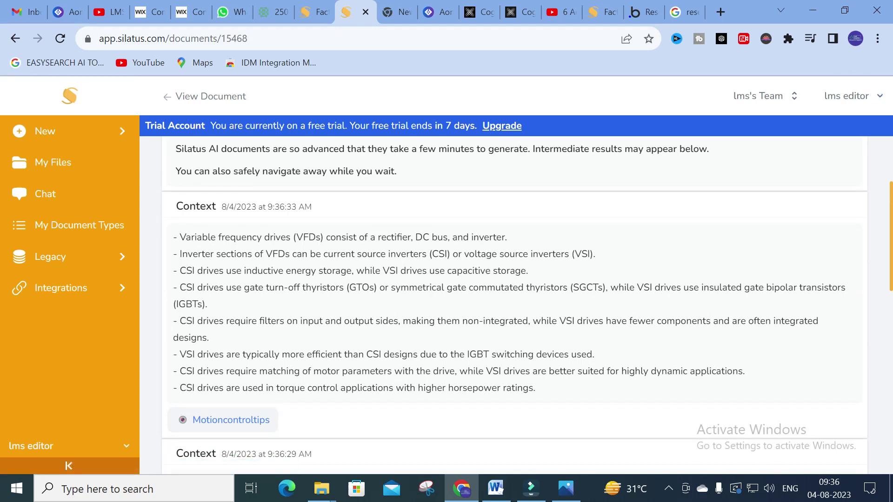
scroll(265, 269, "down", 6)
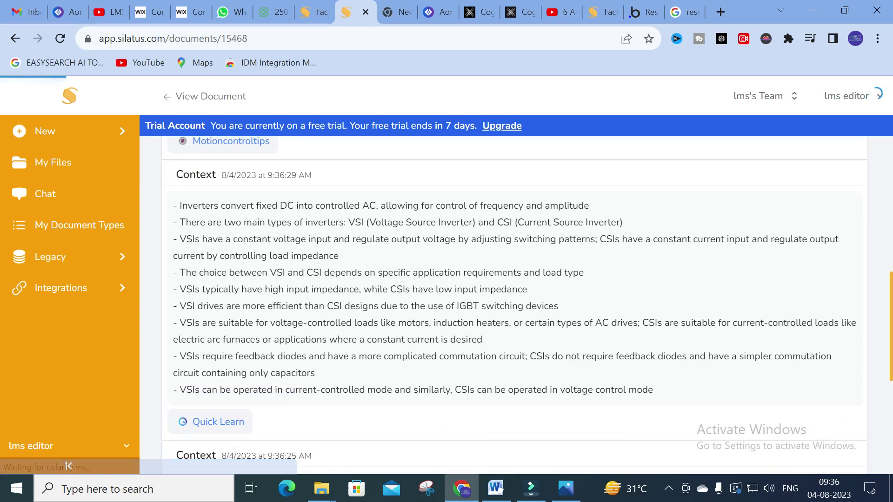
scroll(251, 269, "down", 5)
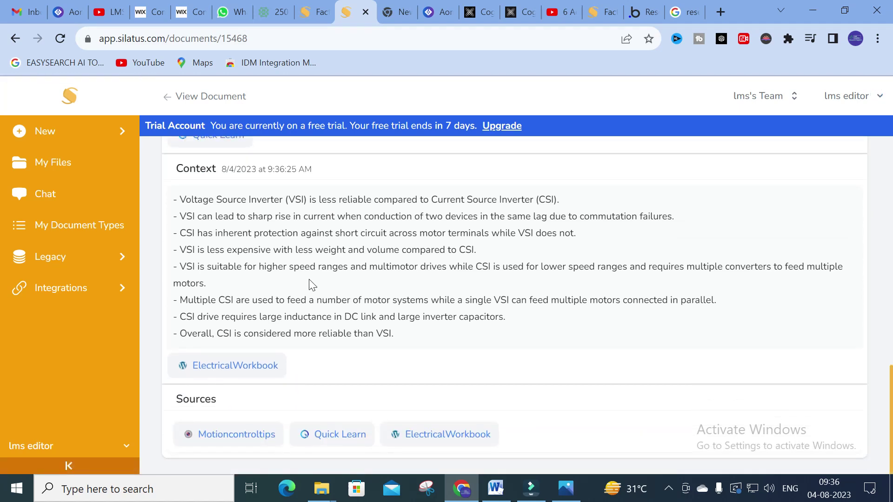
scroll(309, 285, "up", 8)
scroll(512, 302, "up", 3)
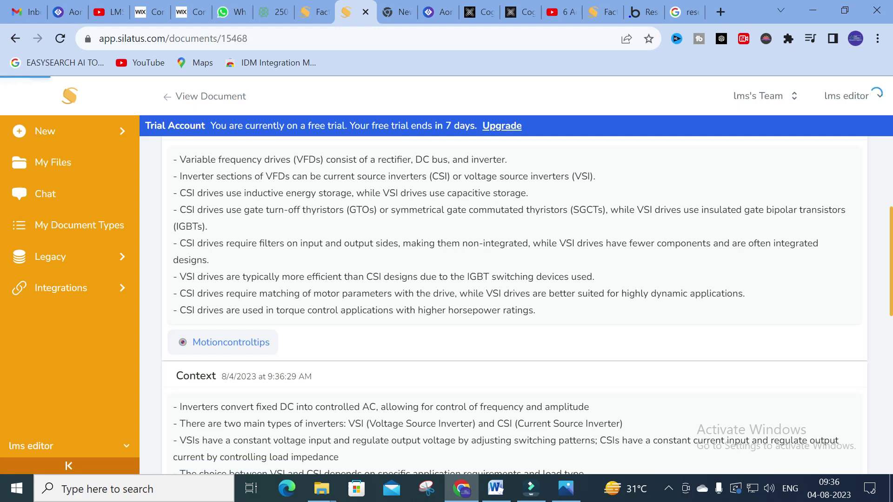
scroll(236, 281, "down", 2)
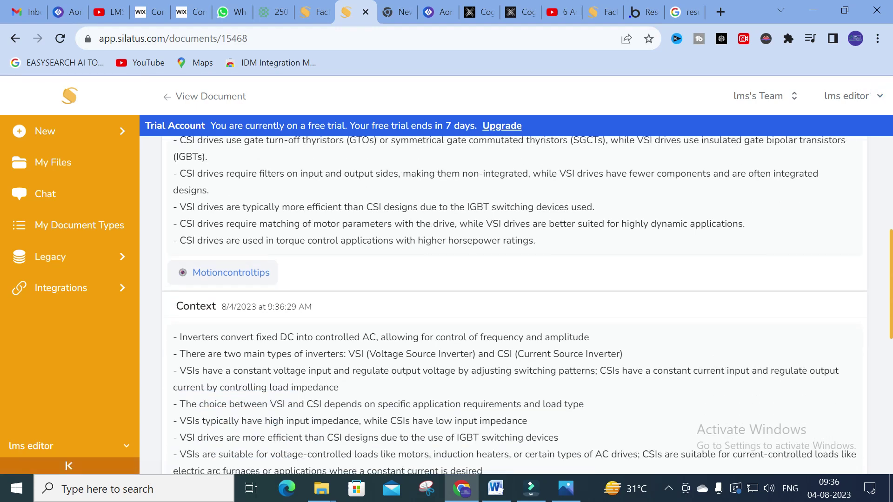
Open the Motioncontroltips source in a new tab and look it over.
right_click(235, 275)
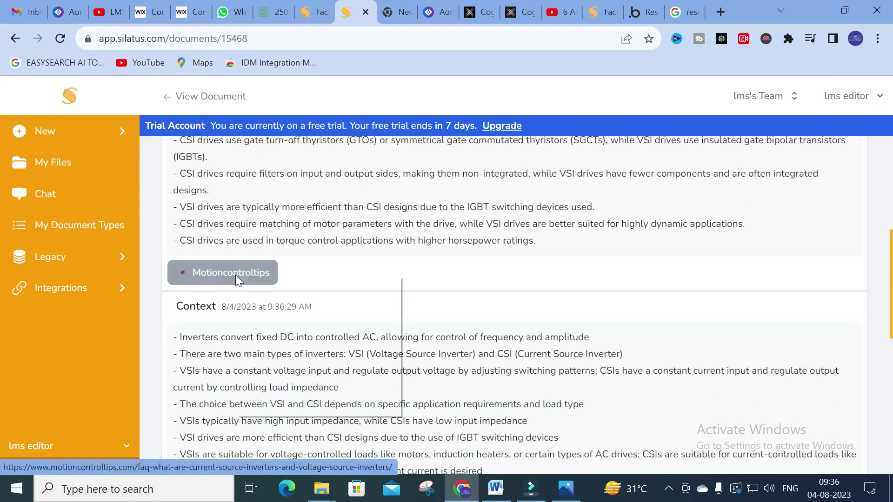
left_click(280, 287)
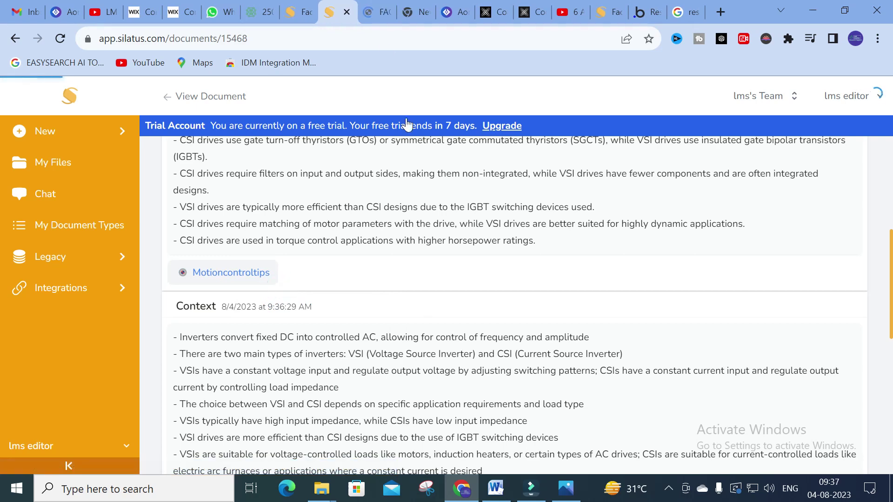
left_click(374, 12)
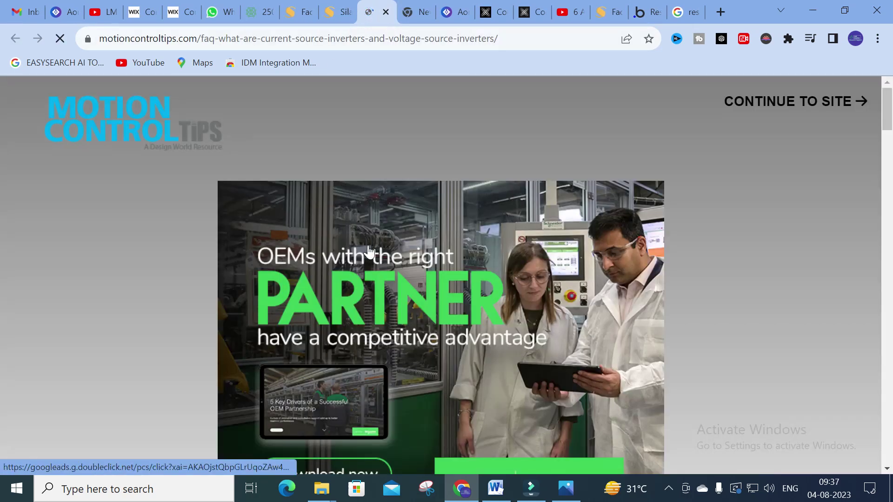
scroll(241, 200, "down", 10)
scroll(223, 192, "up", 10)
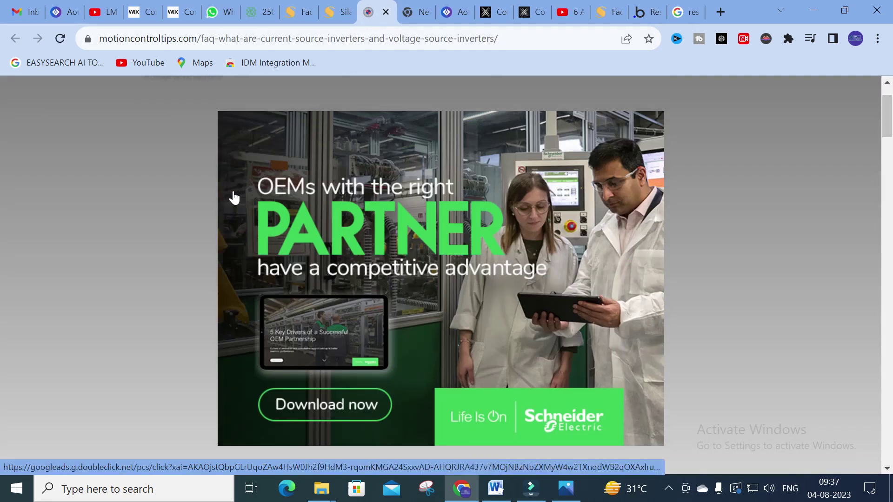
Return to the generating Silatus document, then go back to the blank research page.
left_click(337, 13)
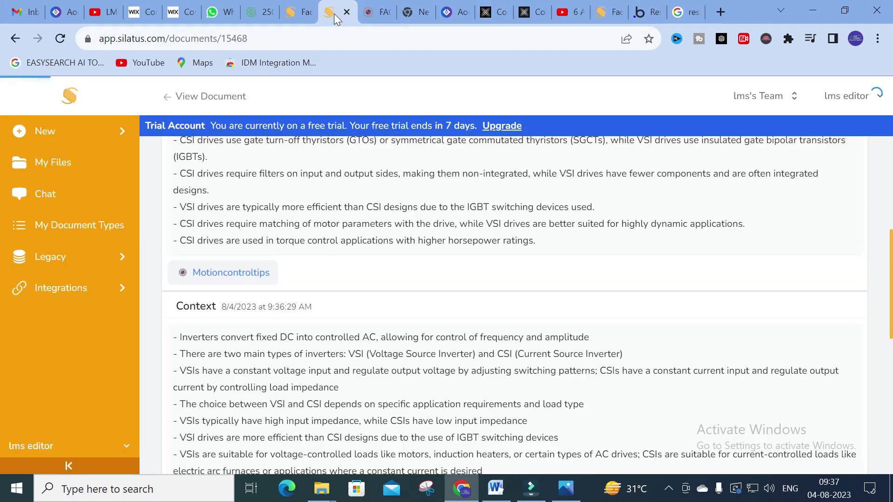
left_click(304, 12)
left_click(343, 10)
scroll(326, 293, "down", 10)
scroll(325, 293, "up", 15)
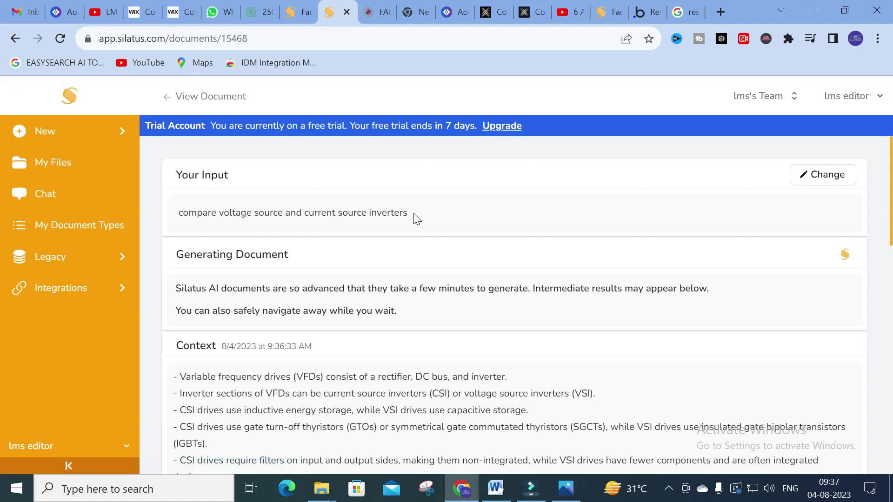
left_click(15, 38)
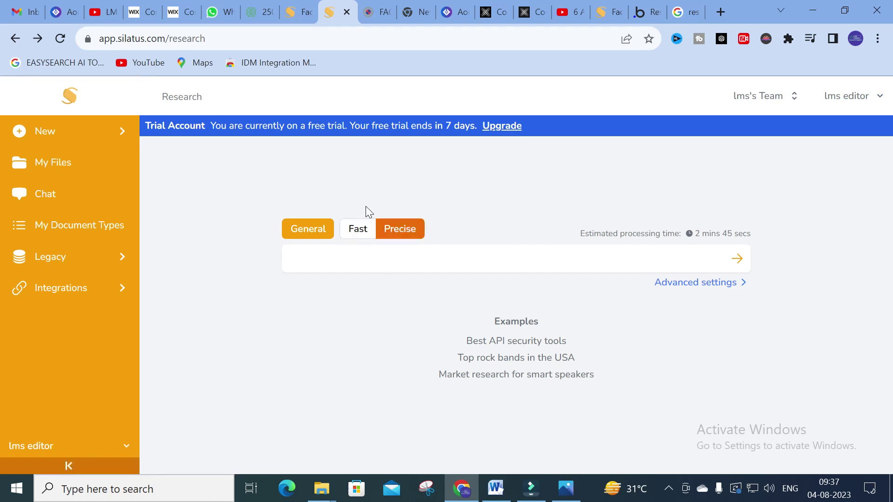
Set the Silatus research mode to Academic.
left_click(312, 233)
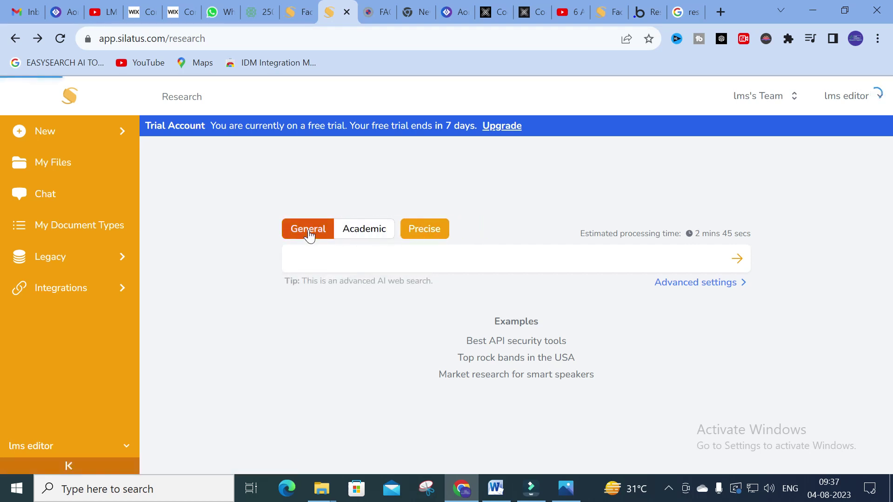
left_click(409, 230)
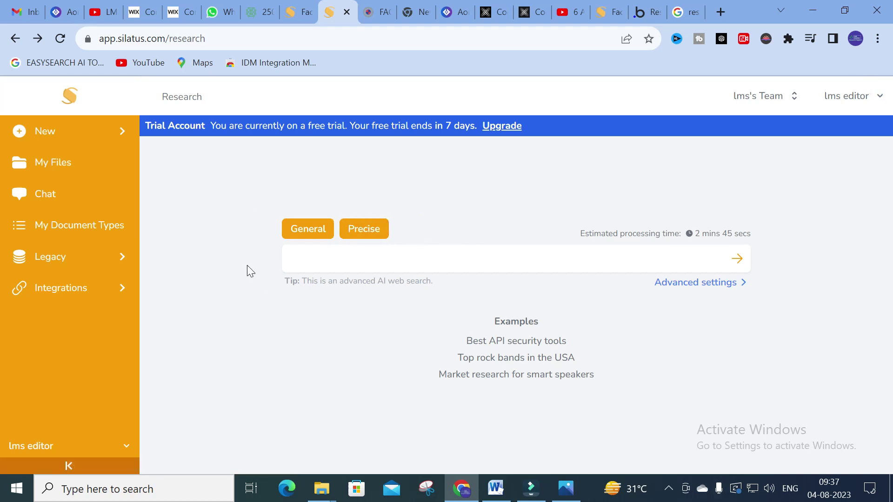
left_click(303, 232)
left_click(365, 229)
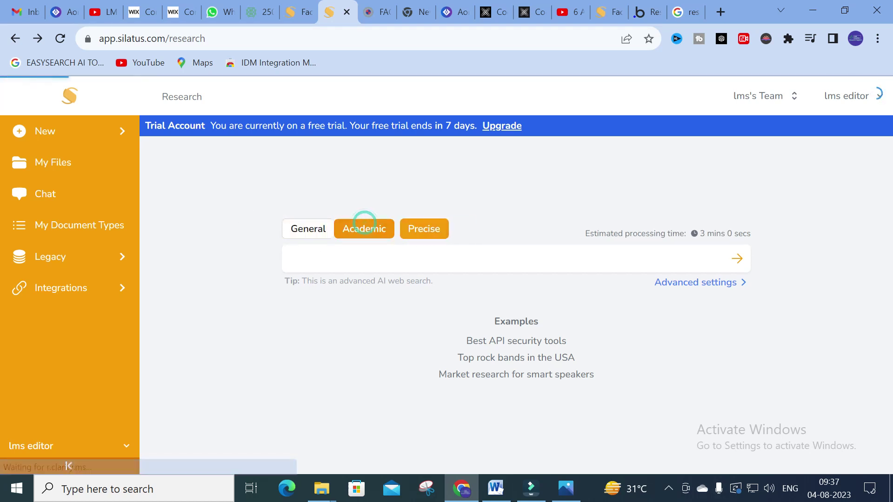
Enter the query 'literature survey of grid connected solar pv system', correcting 'og' to 'of'.
left_click(363, 261)
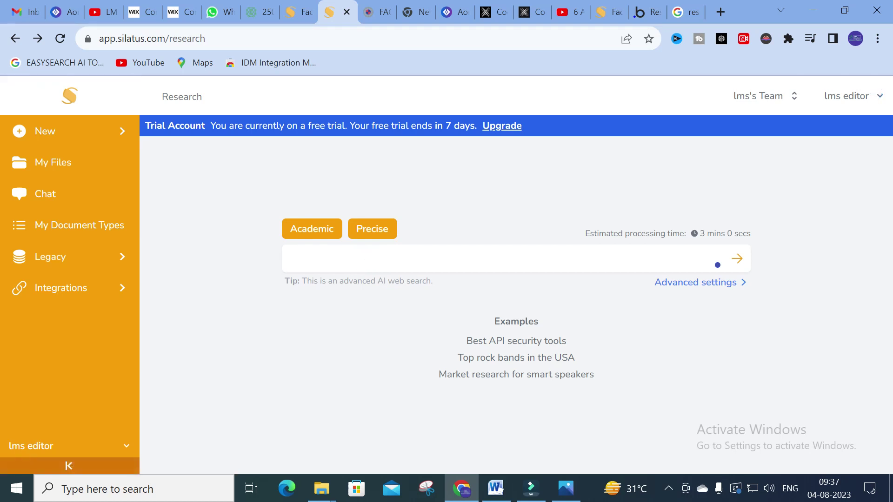
type("make a")
key("BackSpace")
key("Return")
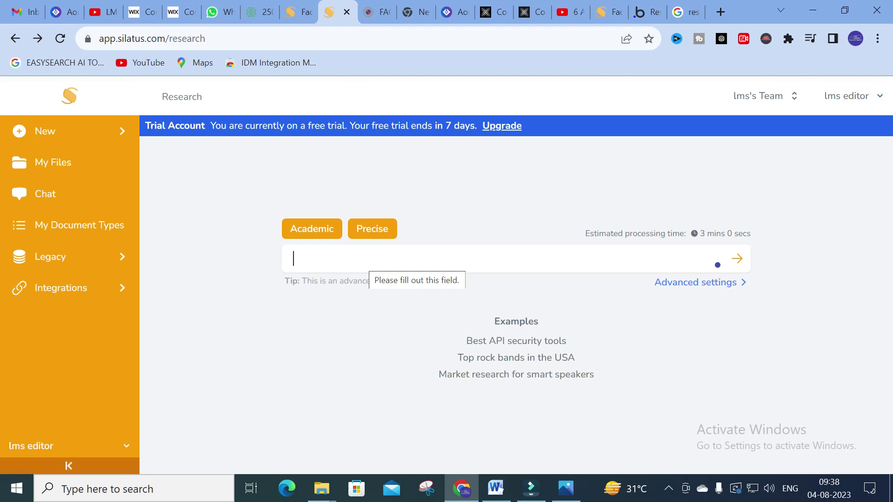
type("literature s")
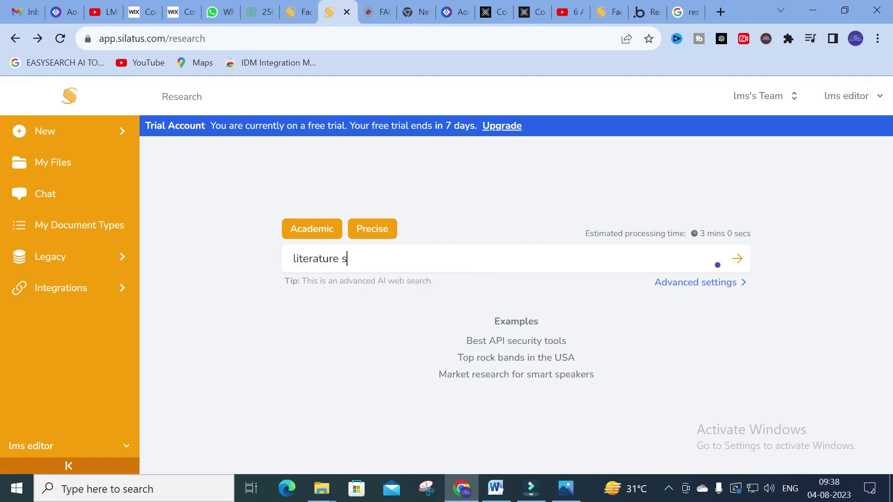
type("urvey og grid connecte")
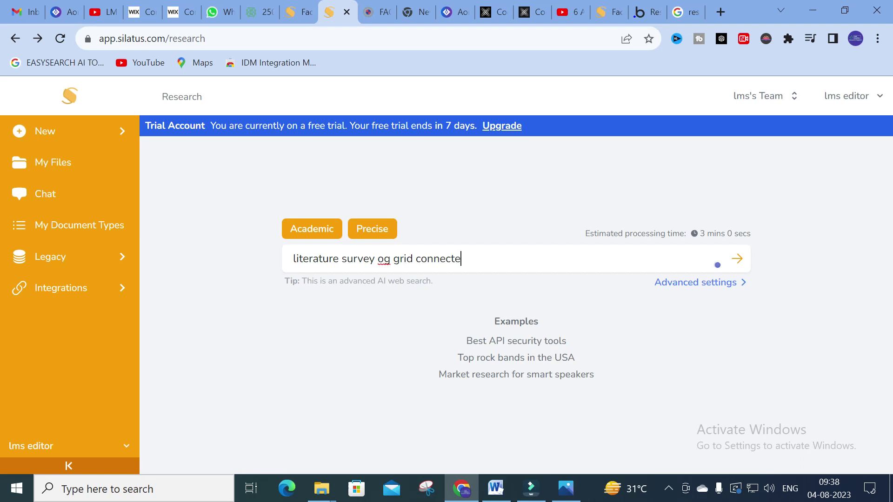
type("d solar pv system")
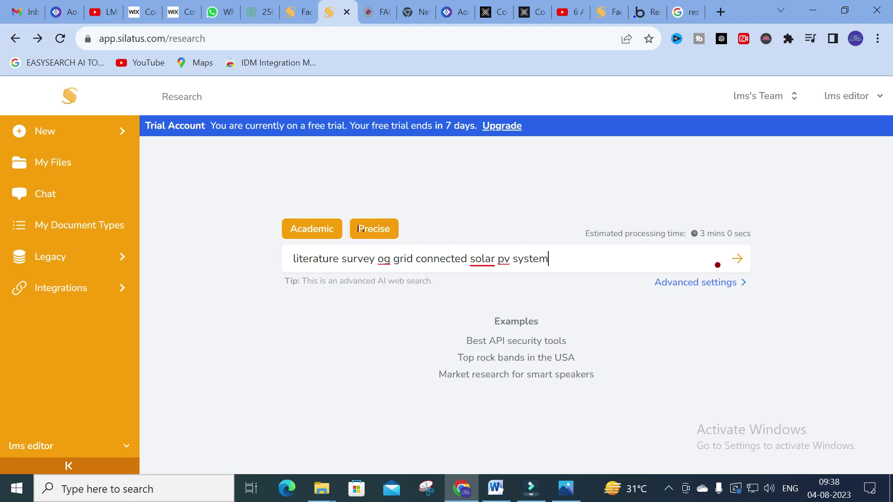
double_click(384, 259)
type("of")
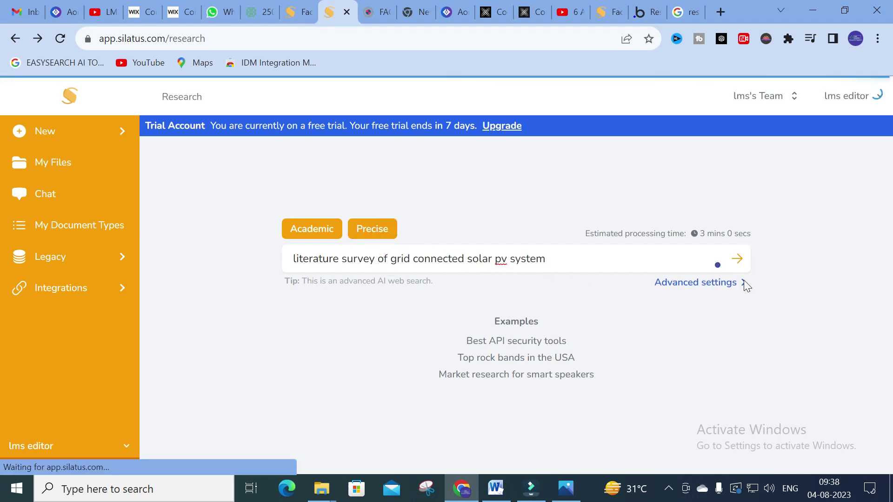
Submit the grid-connected solar PV literature survey and watch the Context blocks appear.
left_click(741, 259)
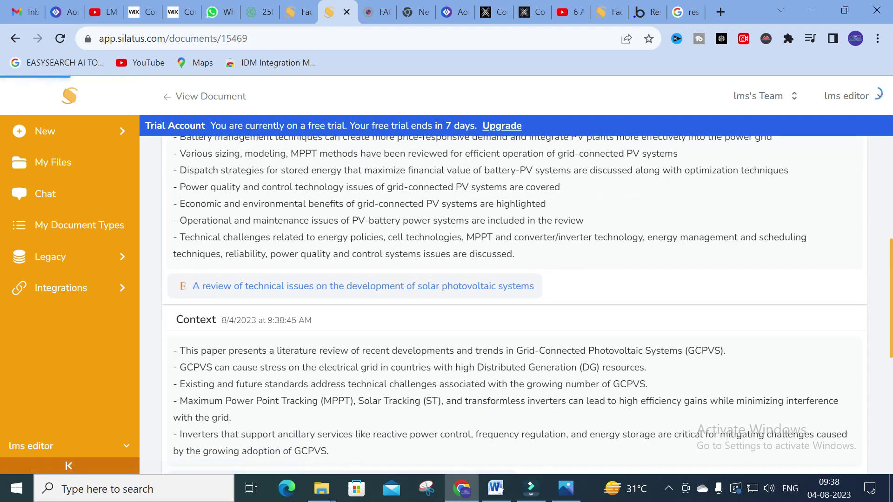
scroll(254, 327, "down", 15)
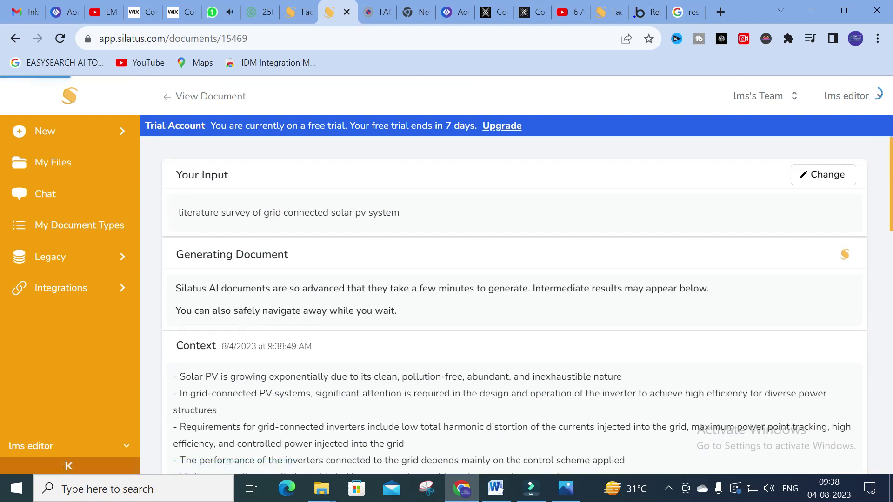
scroll(255, 295, "down", 5)
scroll(256, 295, "up", 2)
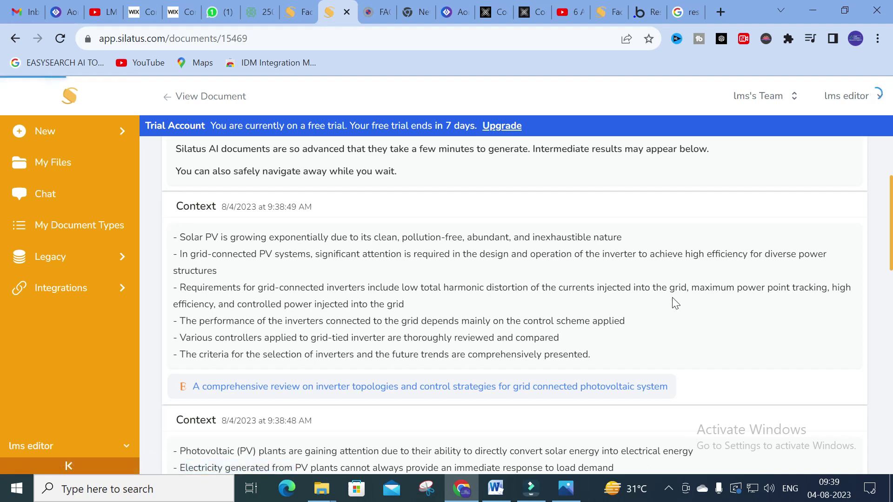
Browse the Context lists and bring up link options for the PV technical issues paper.
scroll(672, 299, "down", 1)
scroll(267, 274, "down", 2)
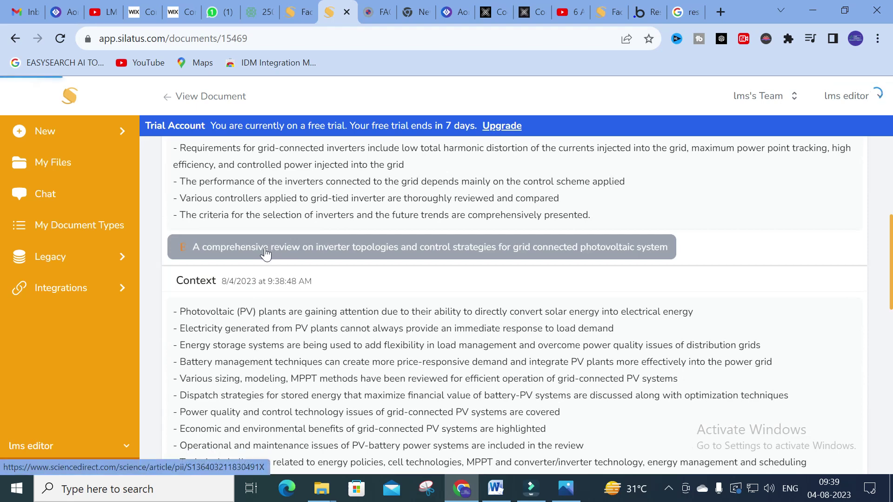
scroll(267, 247, "up", 2)
scroll(168, 179, "up", 2)
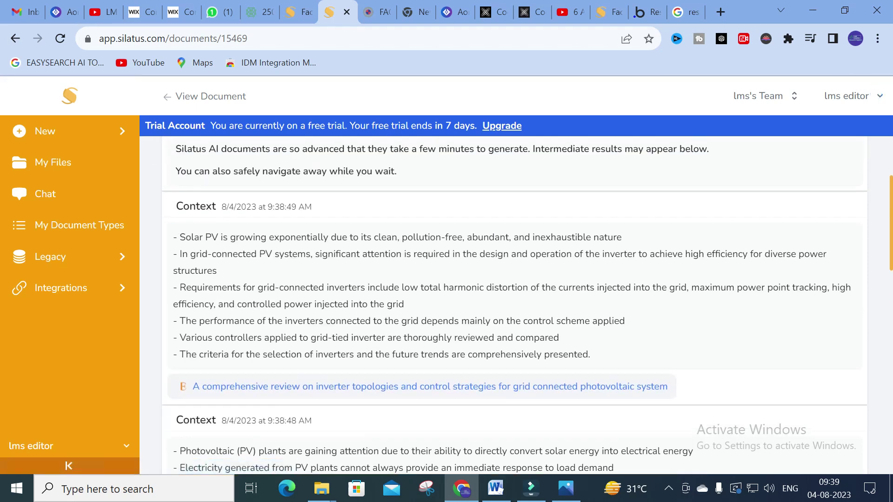
left_click_drag(177, 234, 679, 375)
scroll(196, 409, "down", 5)
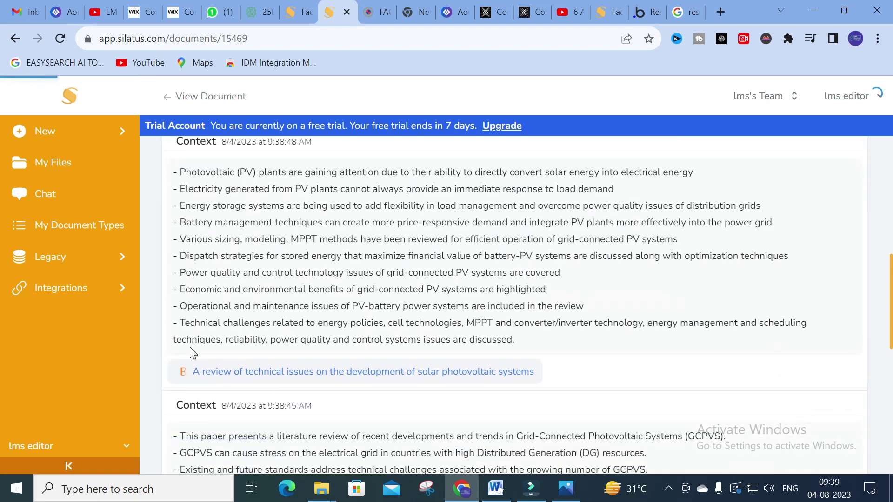
right_click(239, 377)
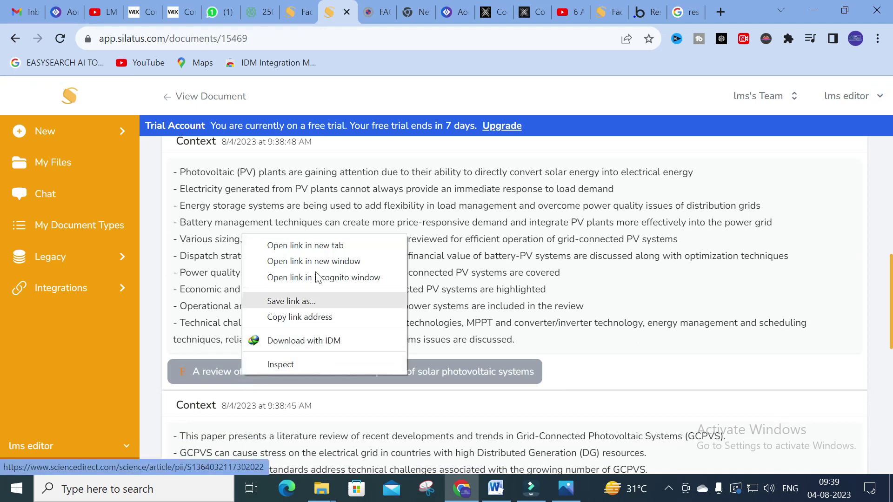
Open the technical issues review paper in a new ScienceDirect tab and view it.
left_click(302, 251)
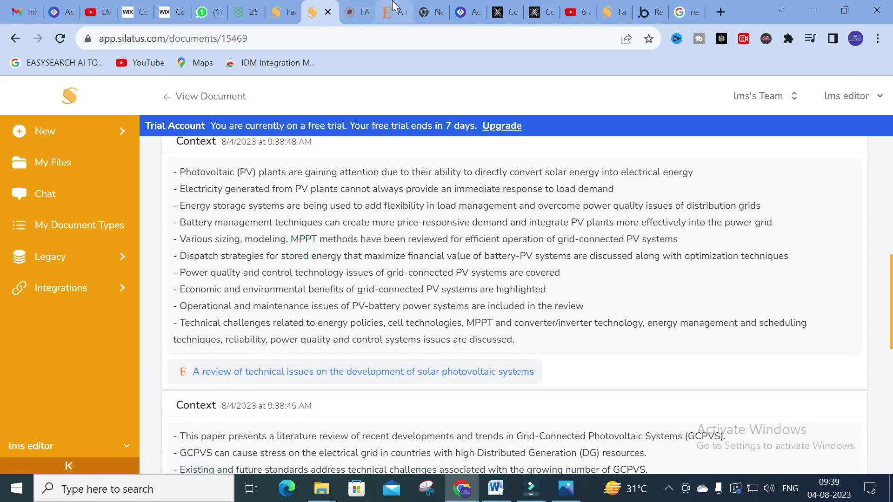
left_click(378, 18)
scroll(339, 229, "down", 1)
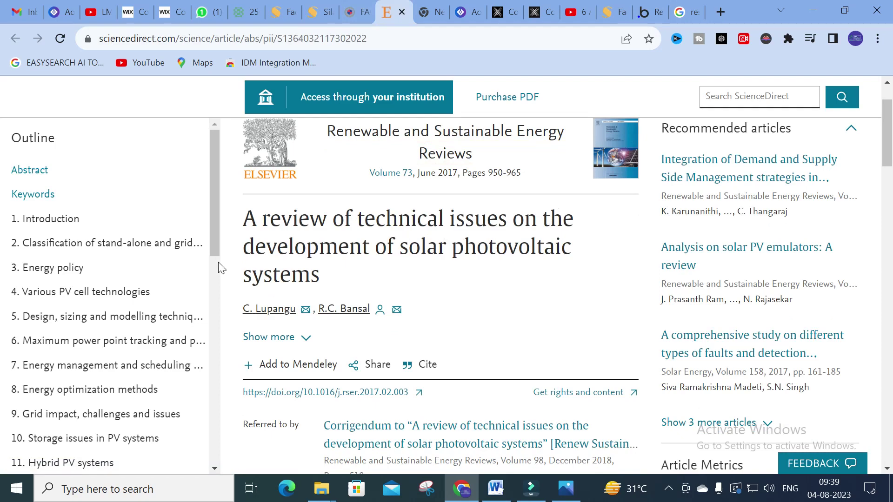
Back in the generating survey, jump to the Overview of technical specifications source.
left_click(325, 10)
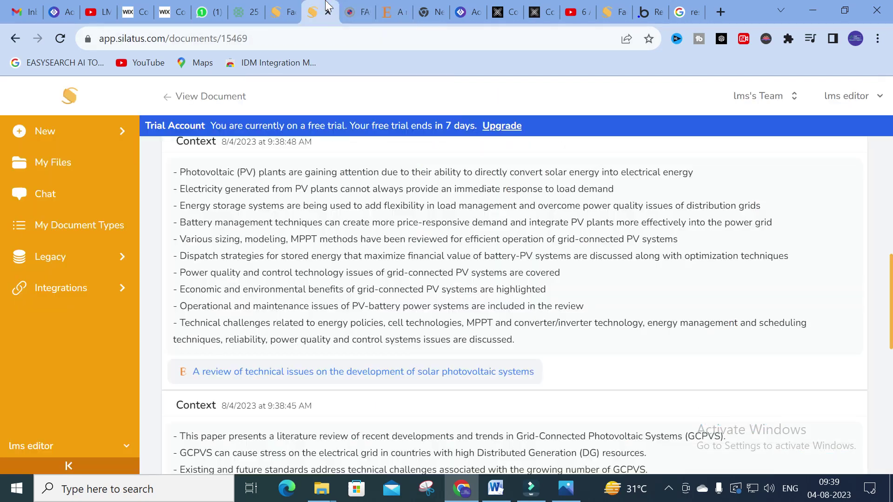
scroll(161, 267, "down", 8)
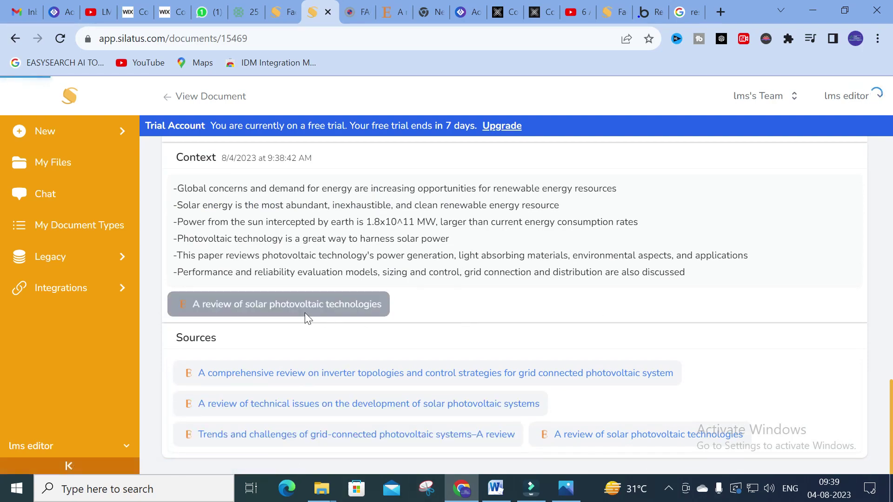
scroll(305, 307, "up", 20)
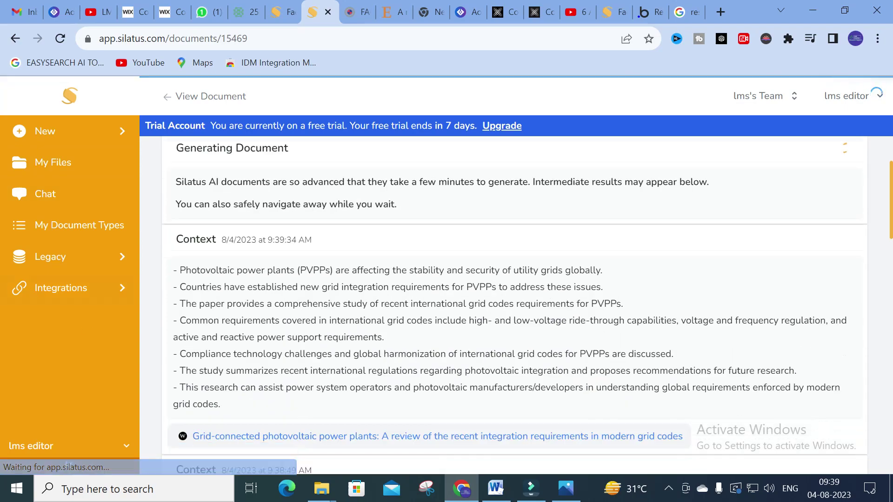
scroll(444, 286, "down", 15)
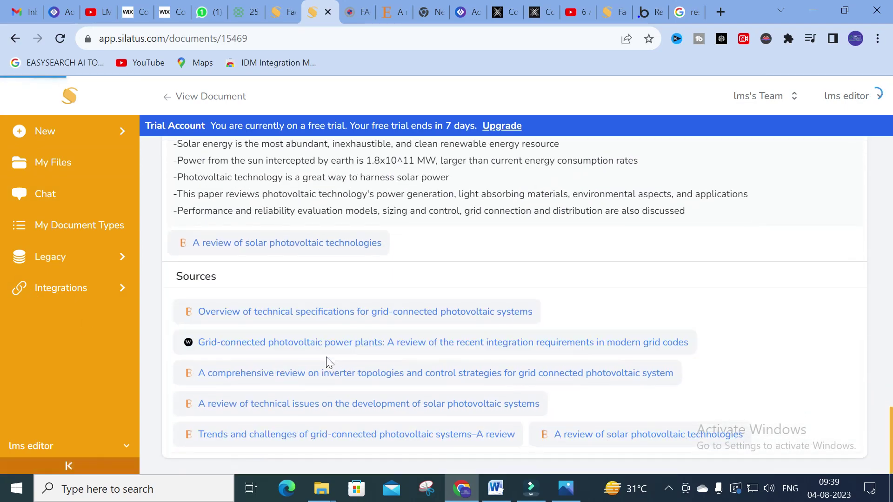
left_click(372, 312)
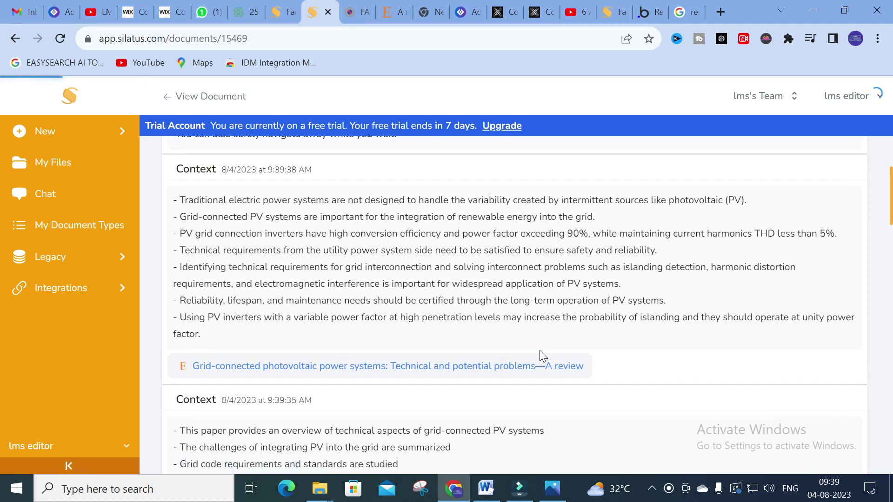
scroll(514, 303, "up", 3)
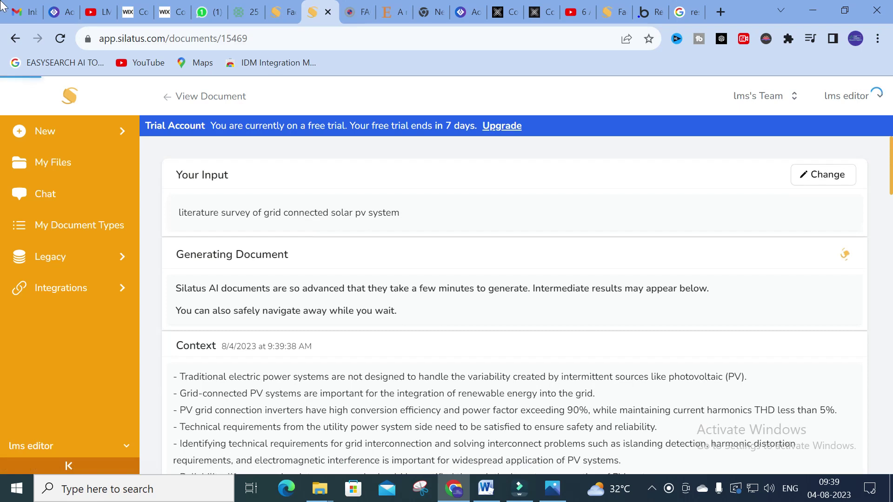
Reset Silatus to a fresh, empty research page via the sidebar's New options, then open Chat.
left_click(49, 131)
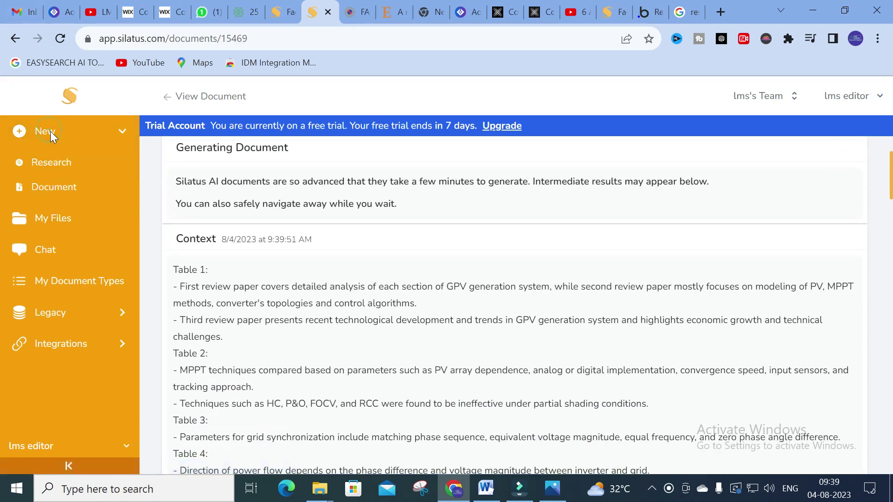
left_click(51, 131)
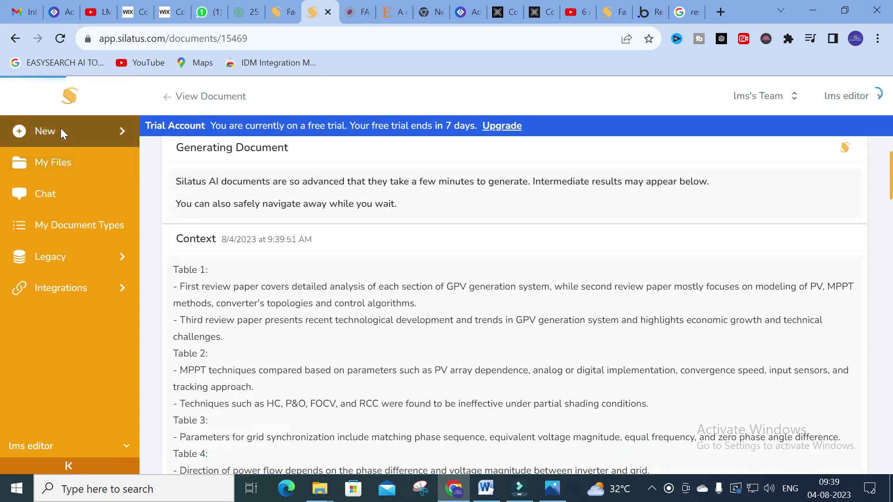
left_click(15, 39)
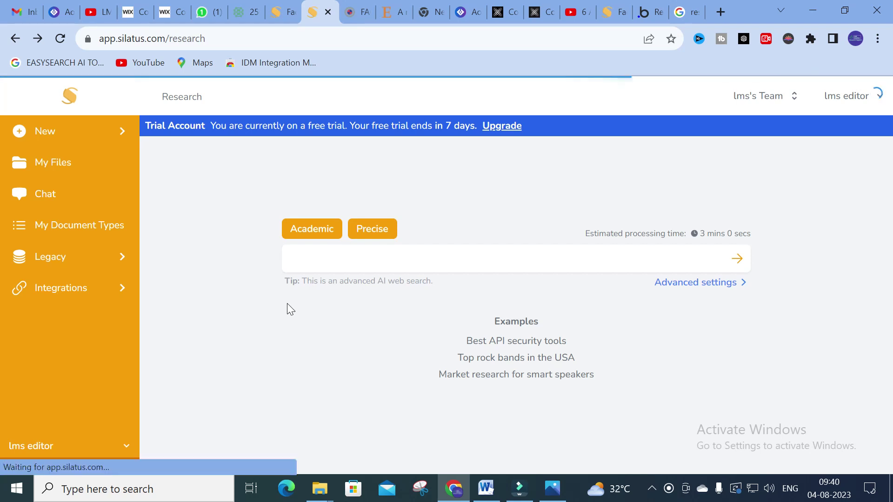
left_click(99, 133)
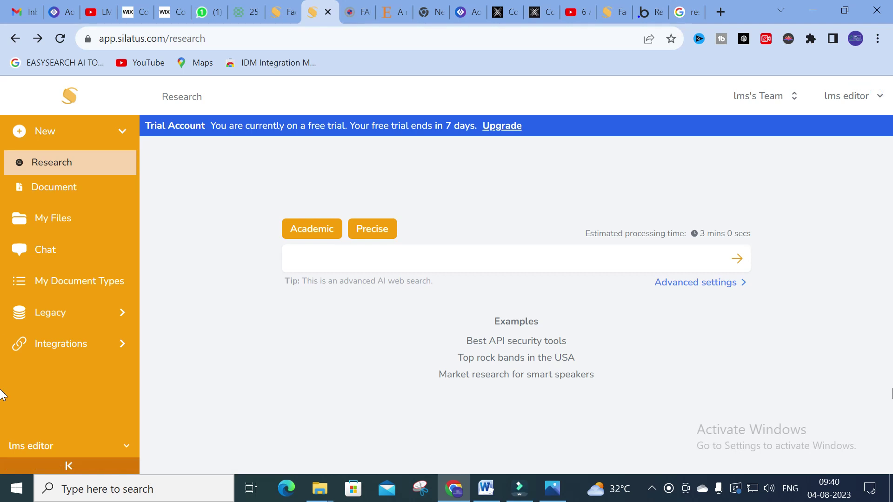
left_click(362, 229)
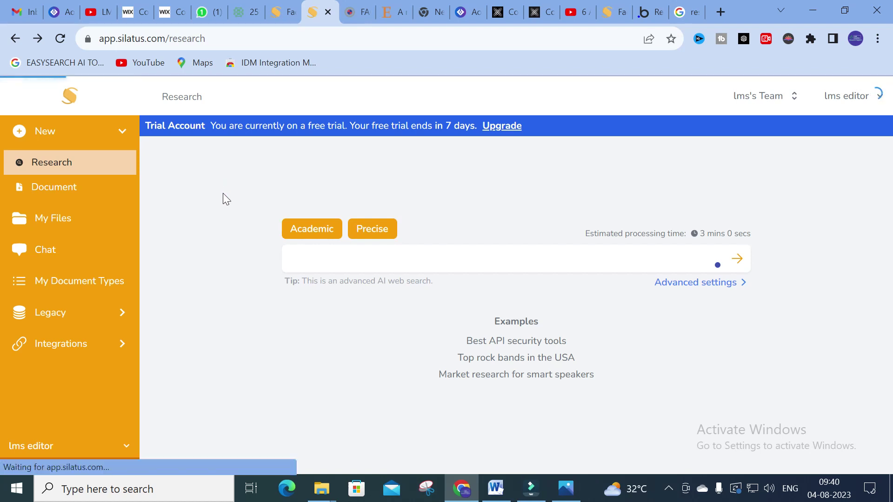
left_click(66, 254)
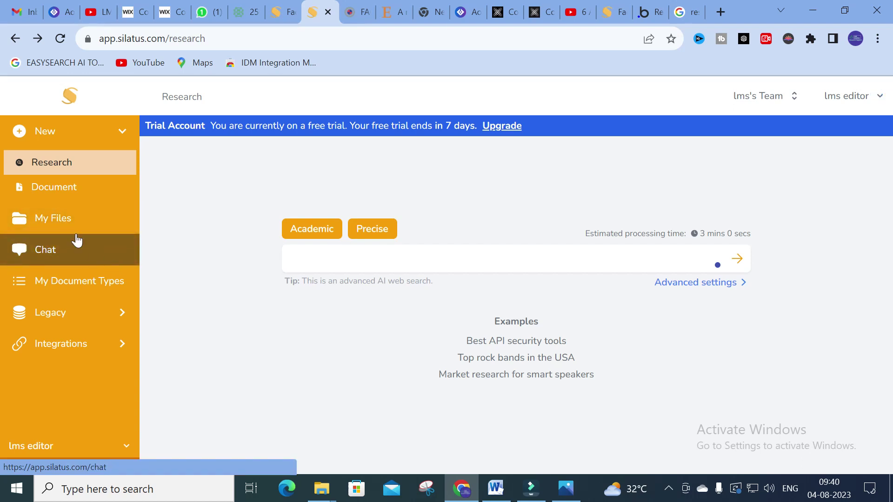
Copy the earlier renewable energy question and send it again as a new Chat message.
left_click(47, 256)
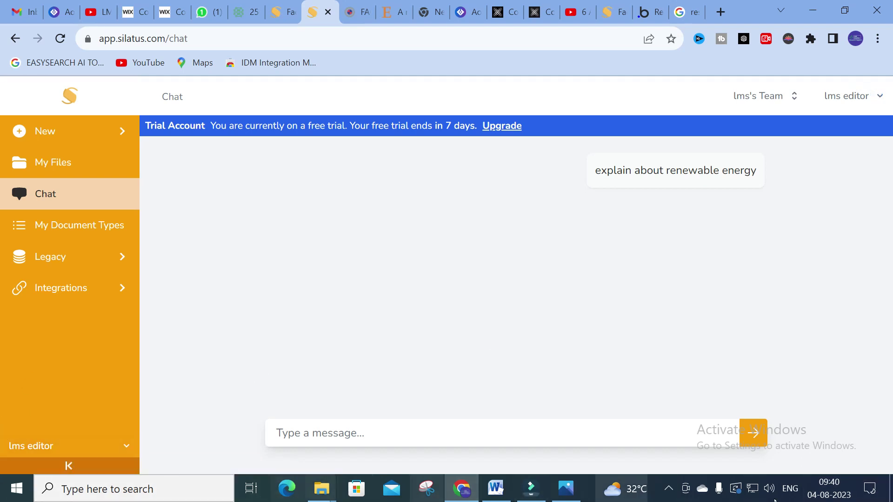
left_click(277, 433)
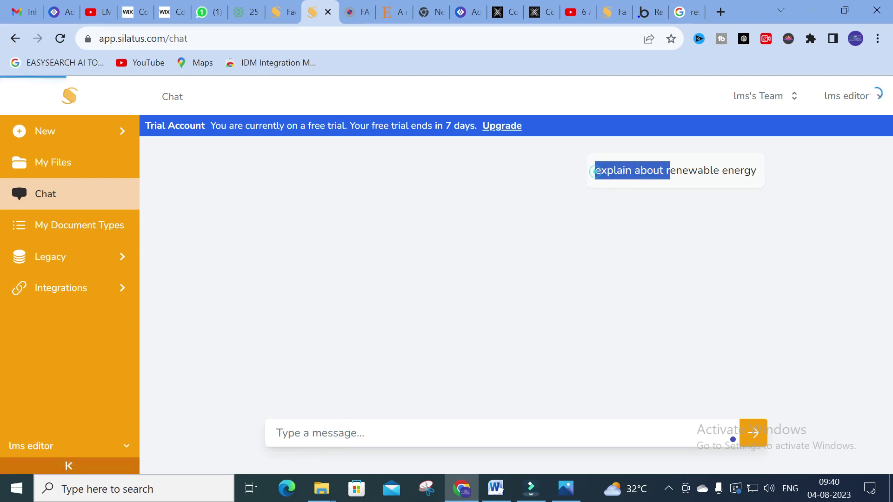
left_click_drag(670, 172, 764, 181)
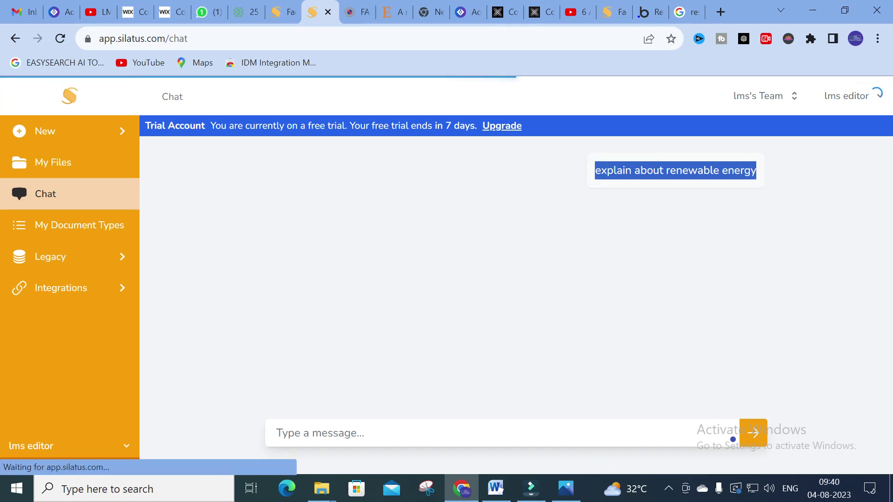
key("ctrl+c")
left_click(292, 432)
key("ctrl+v")
left_click(753, 439)
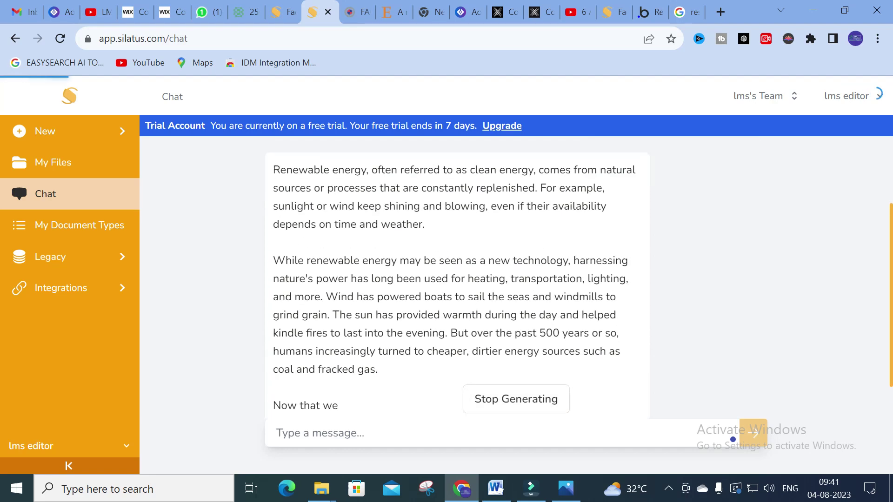
Scroll through the streaming renewable energy reply and dismiss the server error notice.
scroll(579, 279, "up", 3)
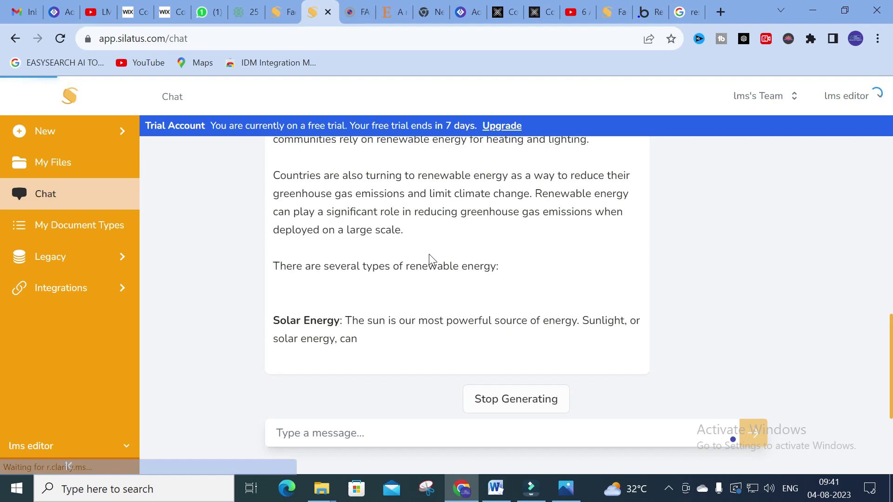
scroll(358, 318, "up", 15)
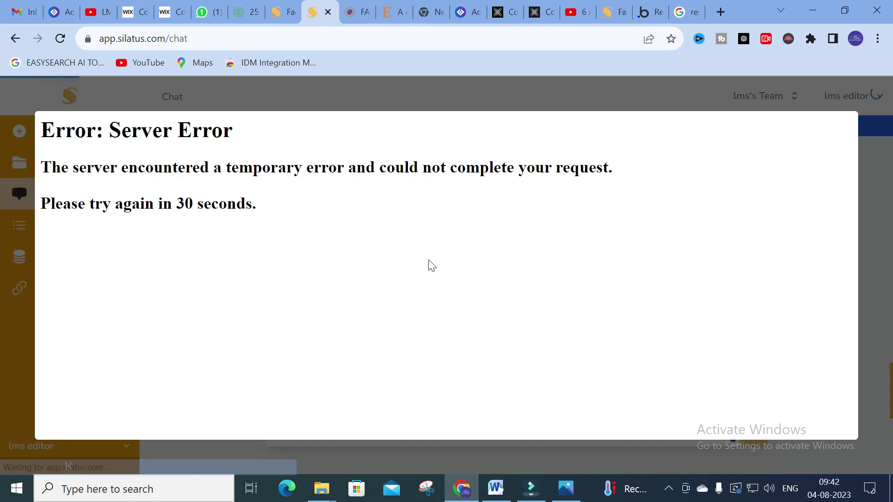
left_click(6, 309)
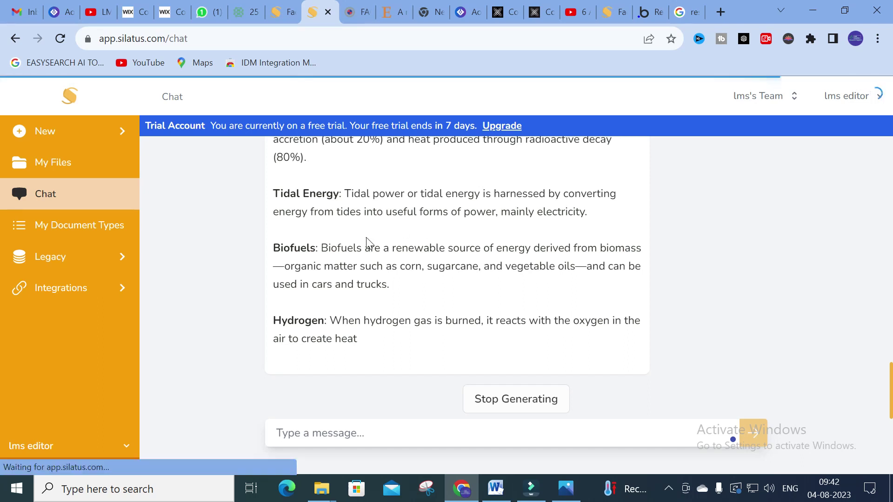
Scroll back to the opening paragraphs of the still-generating renewable energy reply, then focus the message box.
scroll(390, 230, "up", 15)
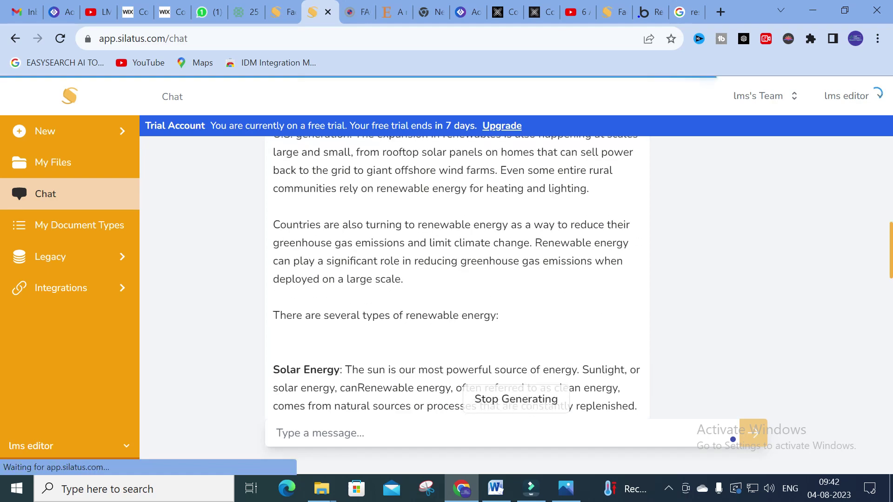
scroll(360, 289, "up", 3)
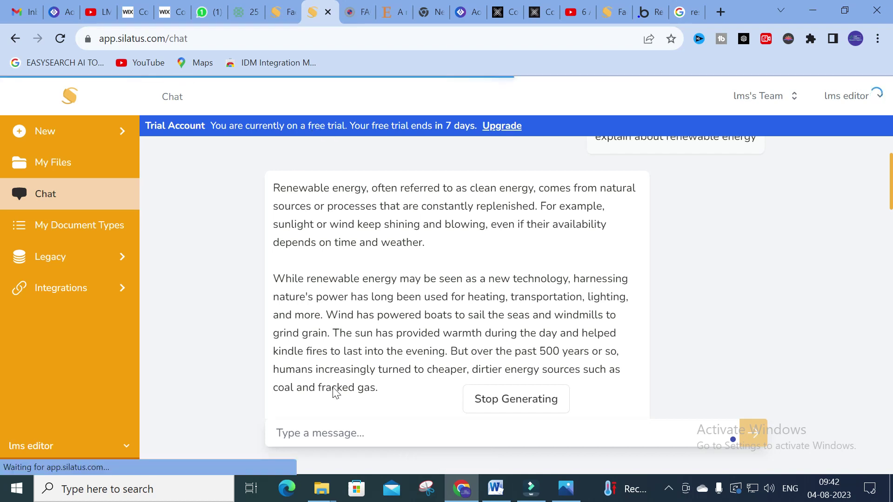
left_click(302, 433)
Send the request 'generate an abstract for the title three port converter for integration of solar pv system and battery'.
type("generate and")
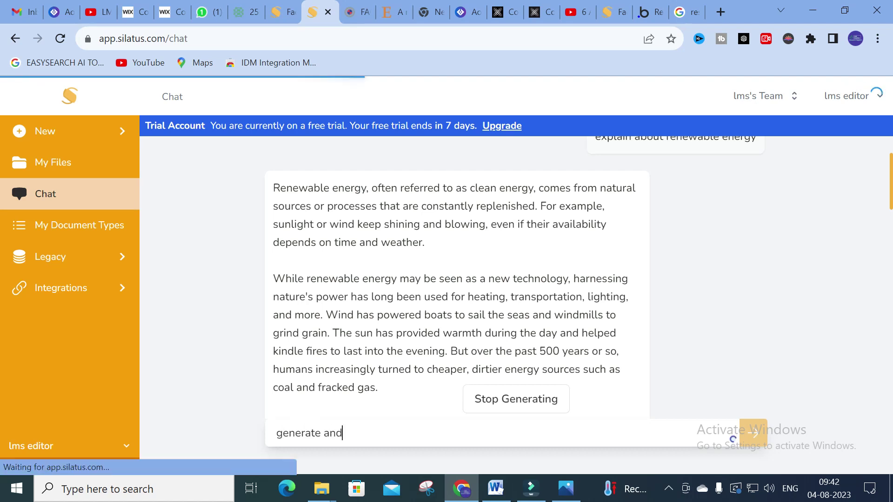
key("BackSpace")
type(" abstract for the title three")
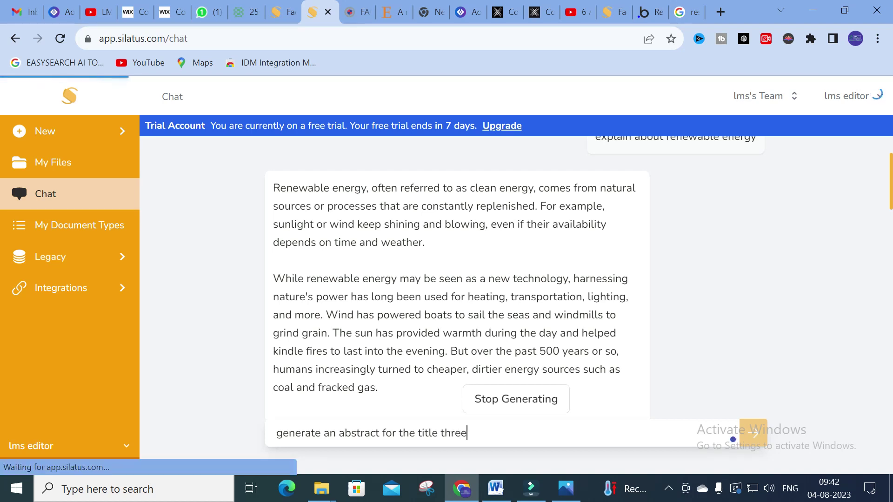
type("port c")
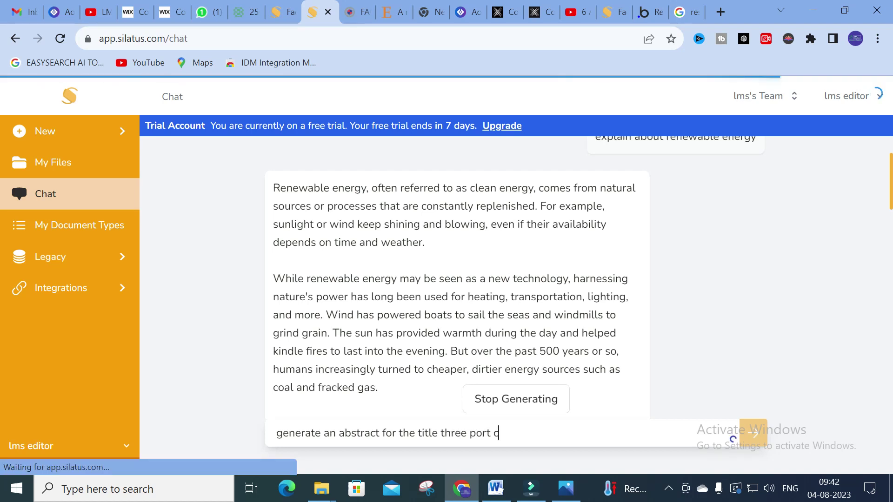
type("onverter for s")
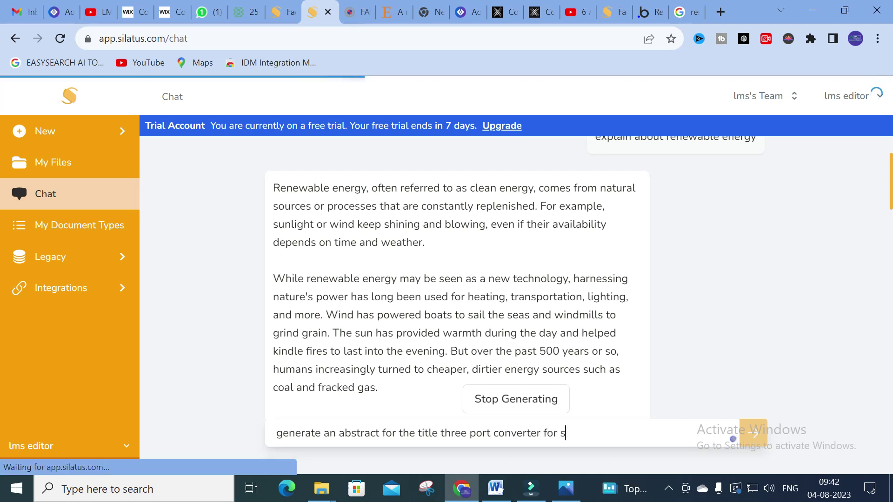
type("olaintegration of sola")
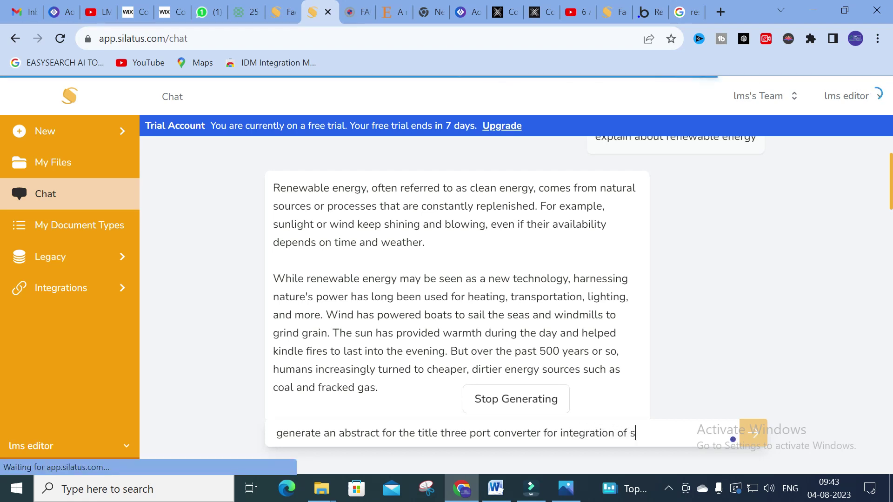
type("r pv ")
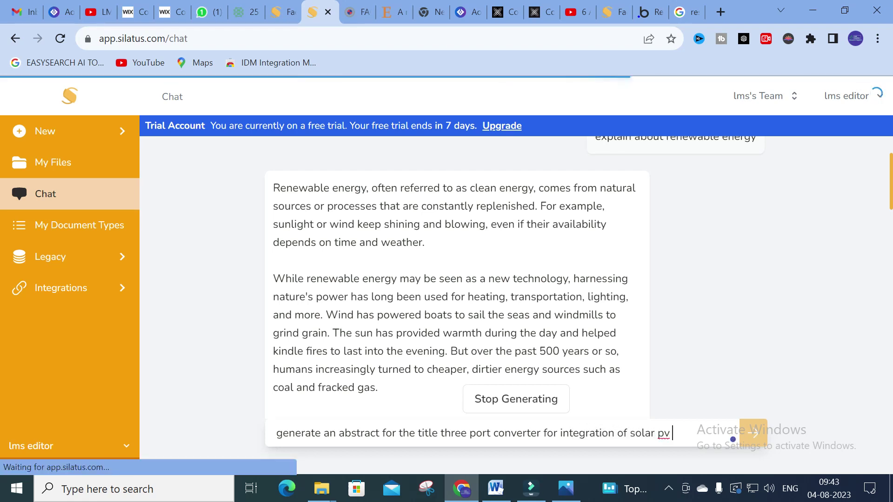
type("system and batter")
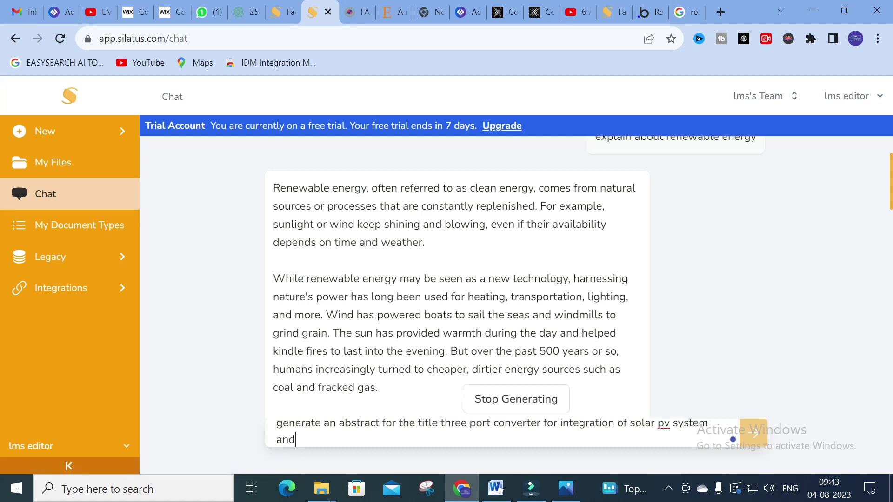
type("y")
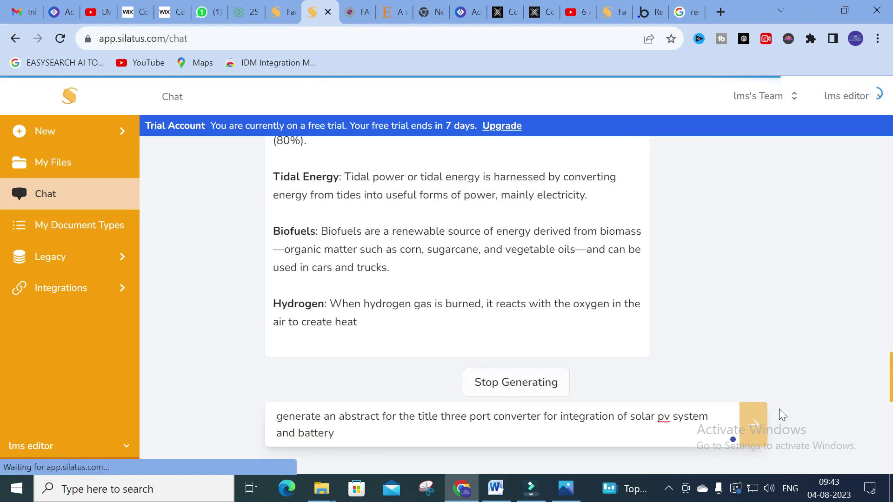
left_click(752, 422)
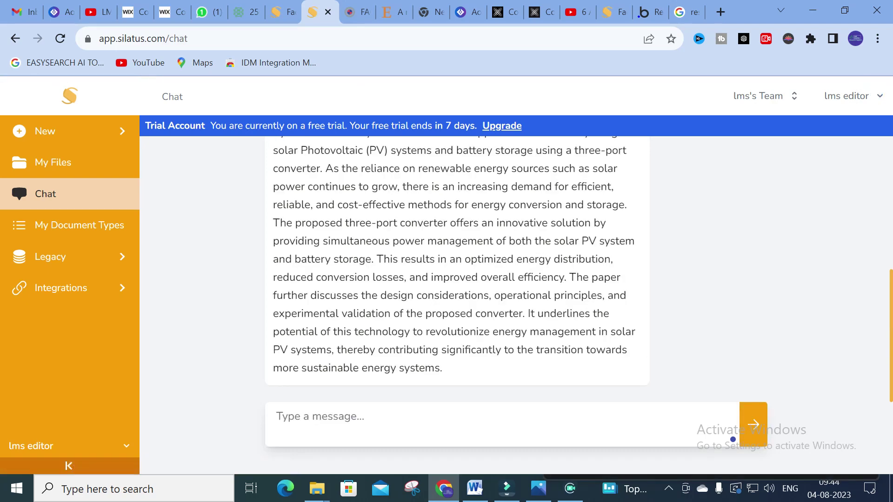
Scroll through the generated Abstract reply on the three-port PV-battery converter.
scroll(474, 282, "up", 5)
scroll(474, 282, "down", 3)
scroll(474, 283, "up", 3)
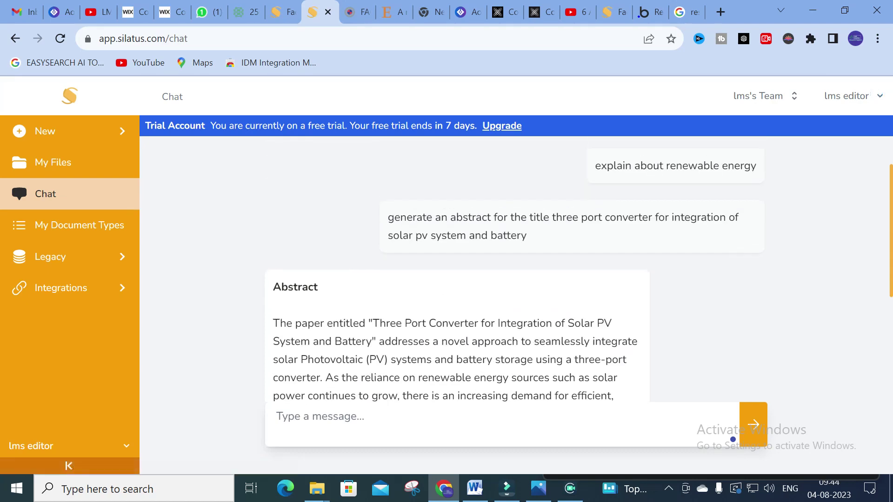
scroll(356, 302, "down", 2)
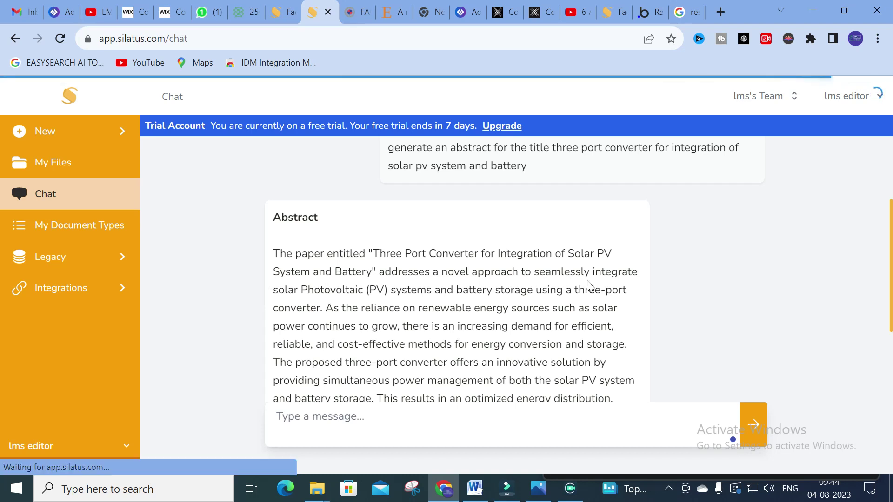
scroll(457, 270, "down", 2)
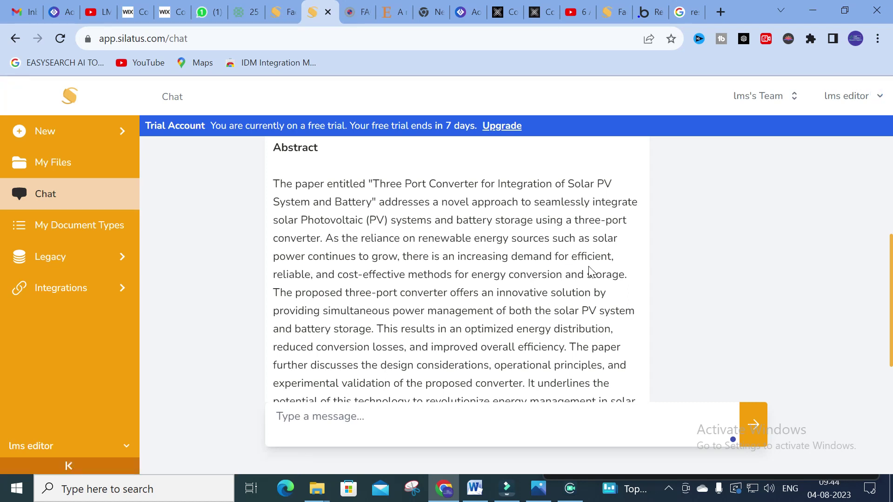
scroll(466, 246, "down", 2)
scroll(330, 158, "up", 4)
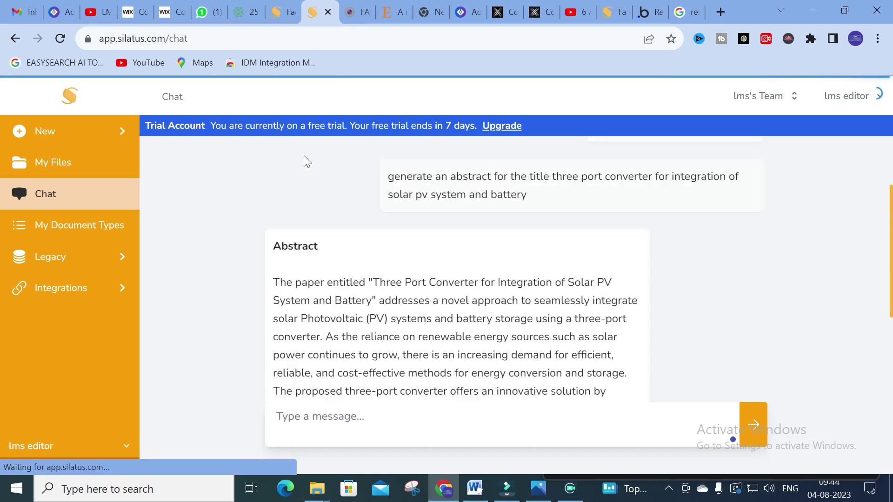
scroll(286, 239, "down", 3)
scroll(368, 303, "up", 5)
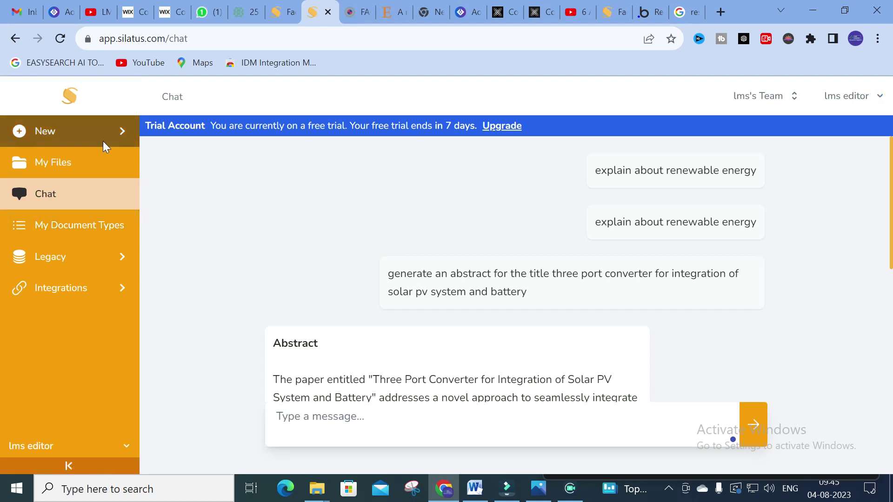
Expand New in the sidebar to reveal Research and Document, then return to the Chat page.
left_click(64, 130)
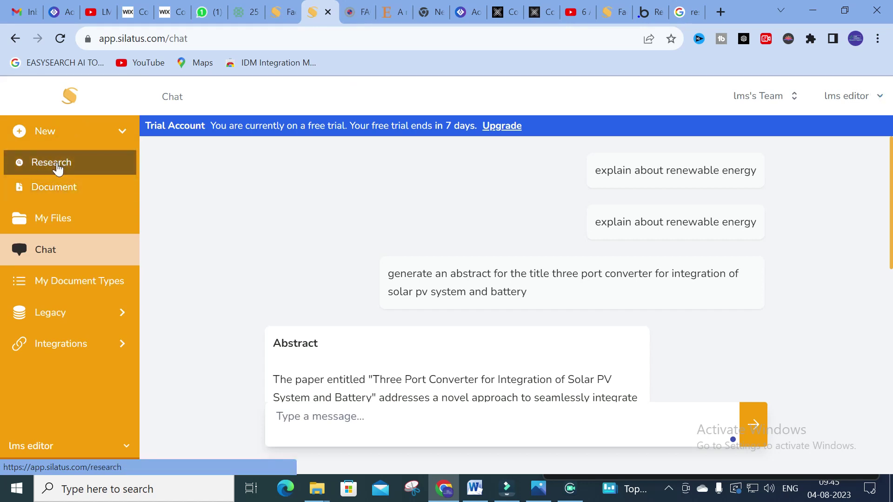
left_click(72, 259)
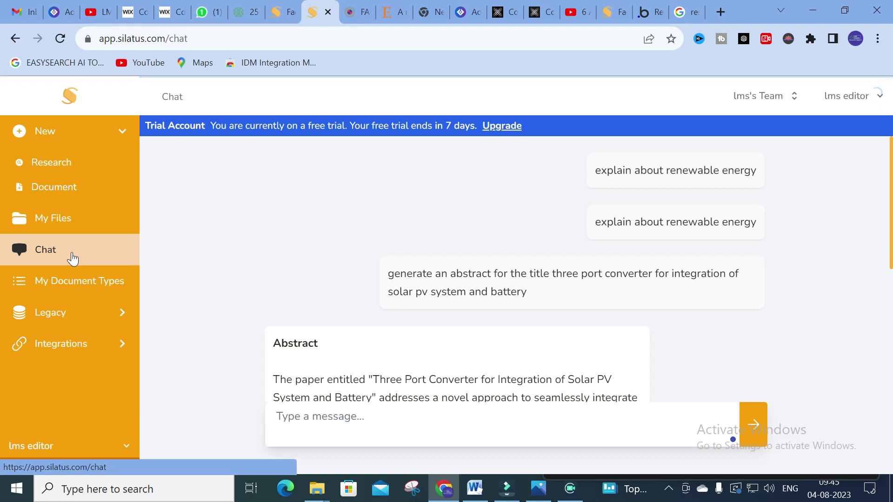